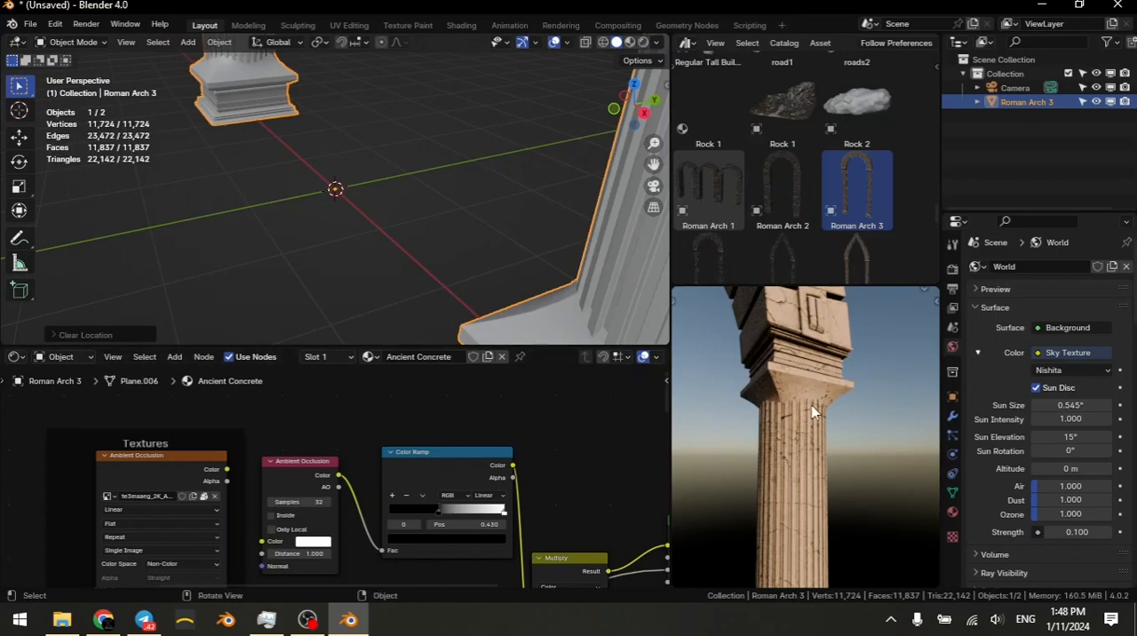
Step: Insert a Mix Color node on the link between the Base Color texture and the Principled BSDF's Base Color input
scroll(454, 462, down, 2)
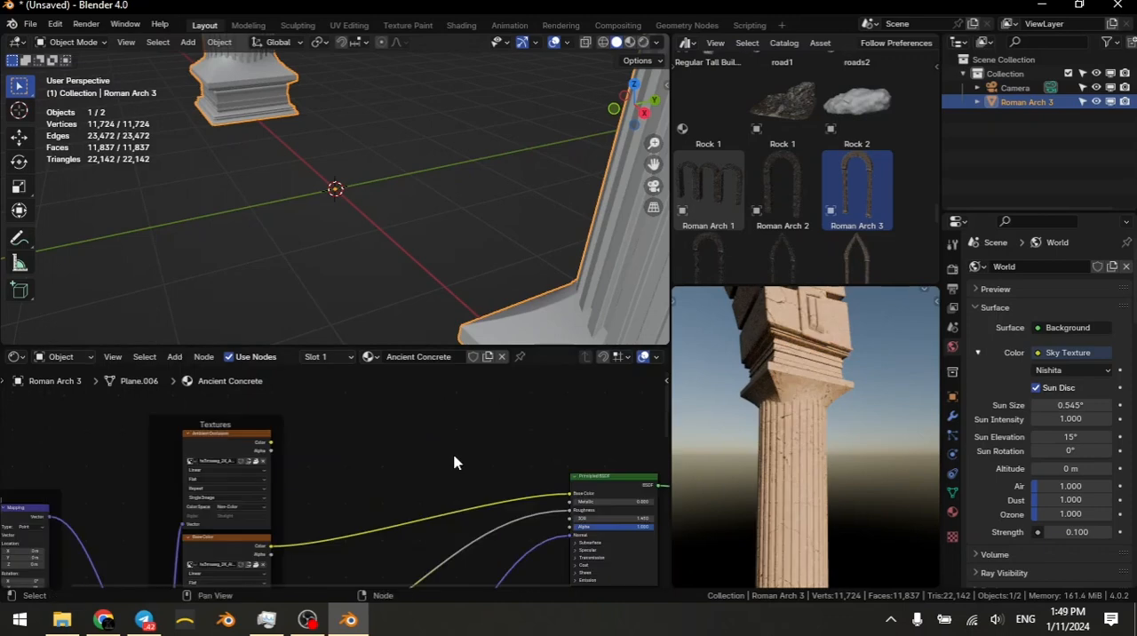
scroll(512, 497, up, 3)
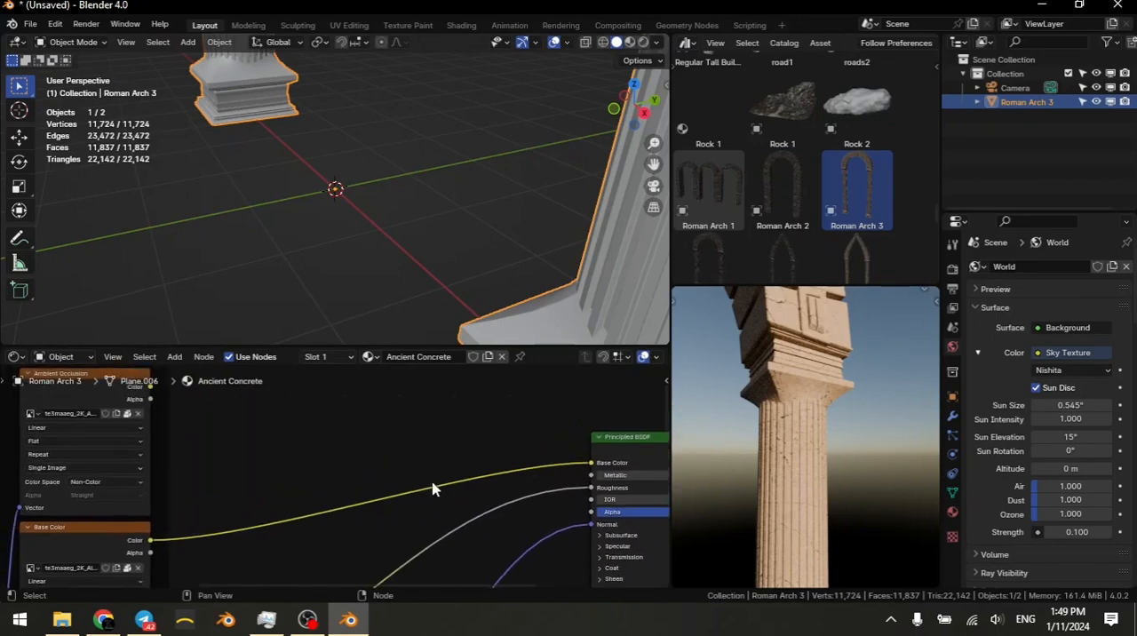
key(shift+a)
mouse_move(433, 484)
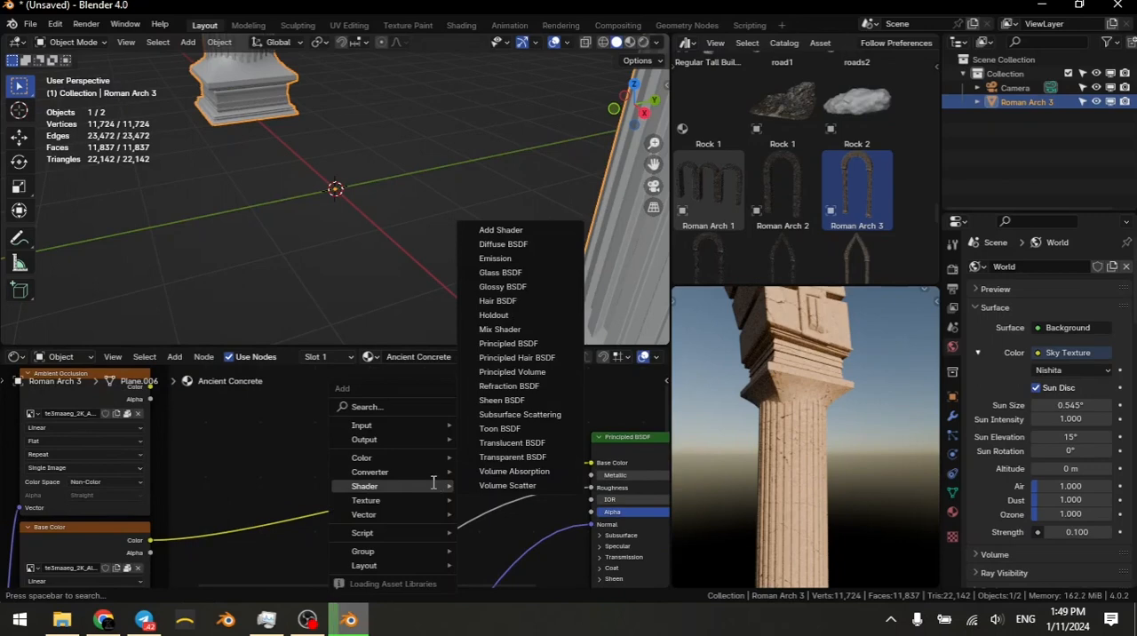
text(mix)
key(Down)
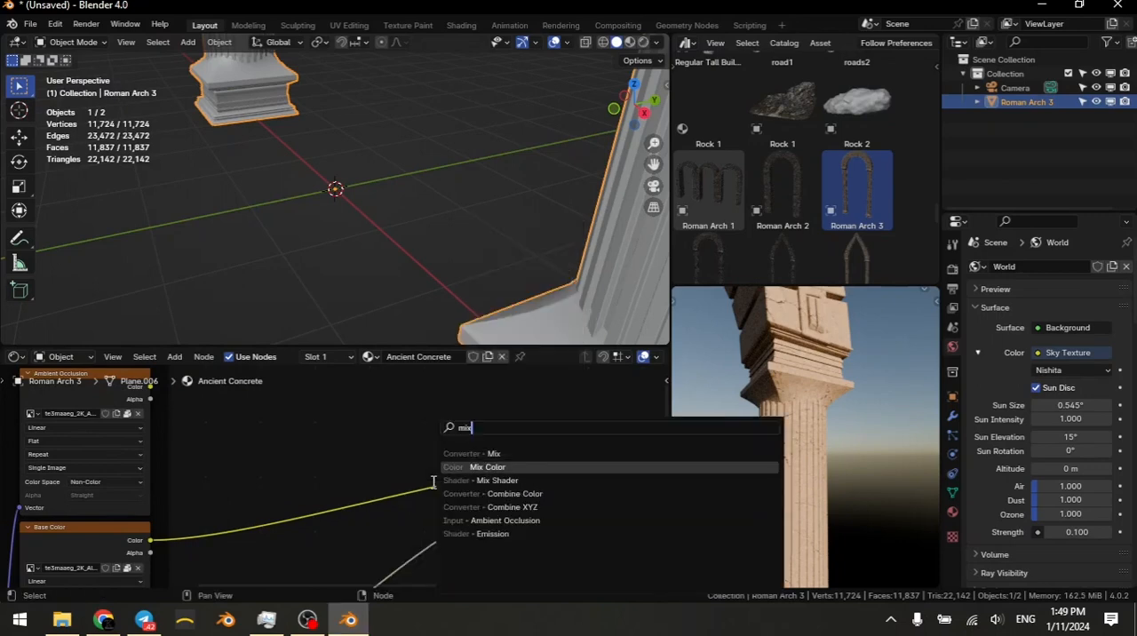
key(Return)
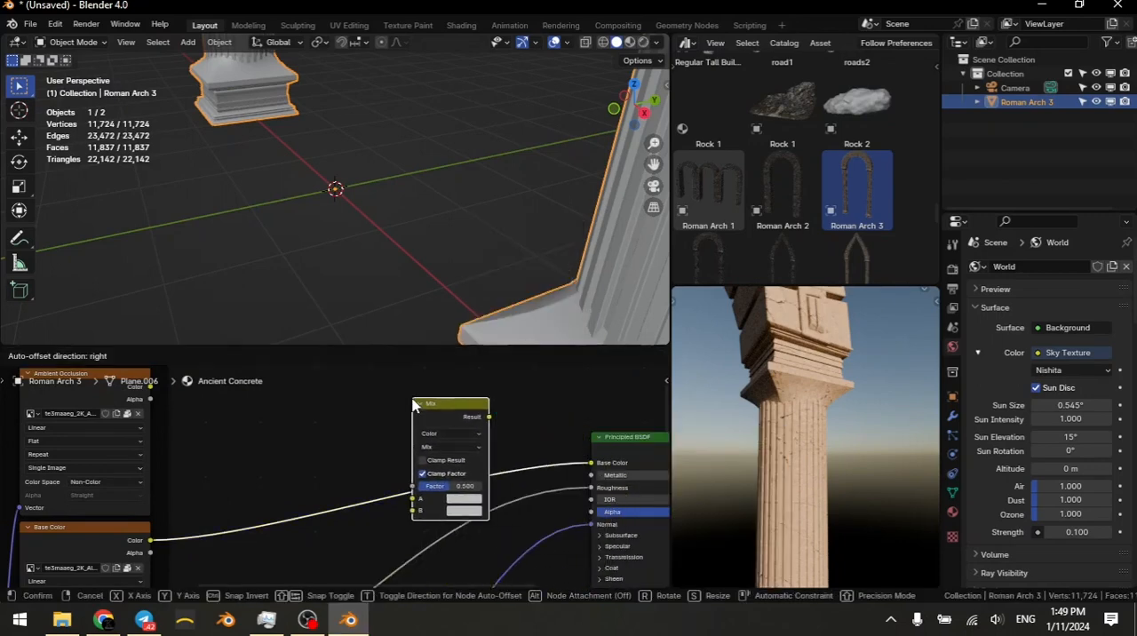
click(426, 432)
Step: Set the new Mix Color node's blending mode to Multiply
mouse_move(417, 495)
middle_down()
mouse_move(388, 471)
mouse_move(411, 475)
middle_up()
scroll(382, 478, up, 1)
click(529, 460)
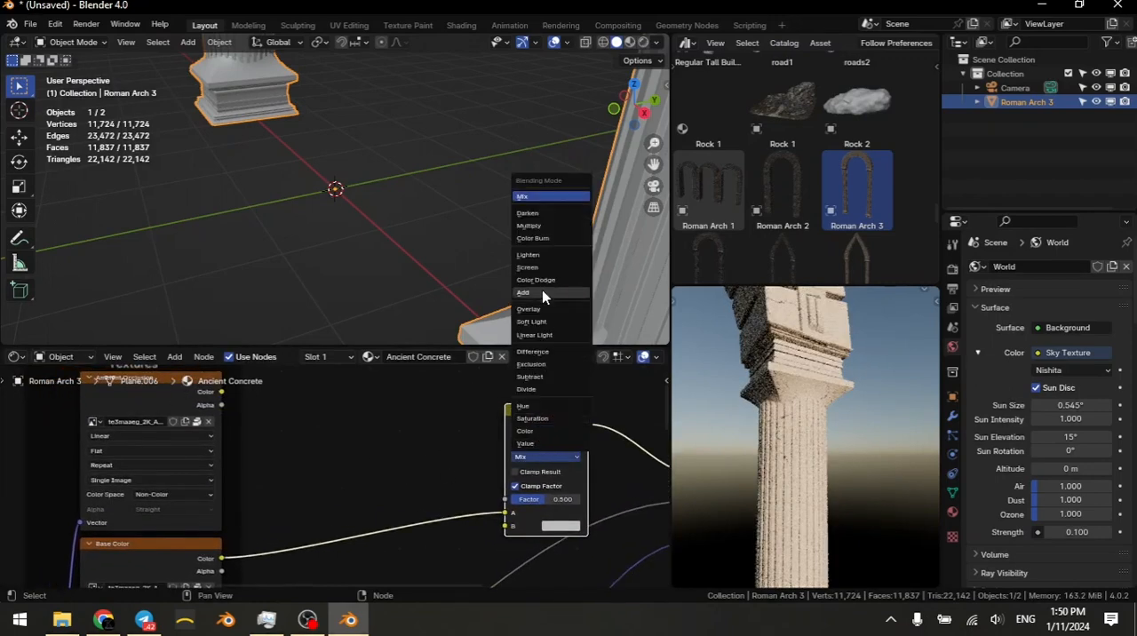
click(529, 226)
Step: Add an Ambient Occlusion input node above the Base Color link, beside the Textures frame
key(shift+a)
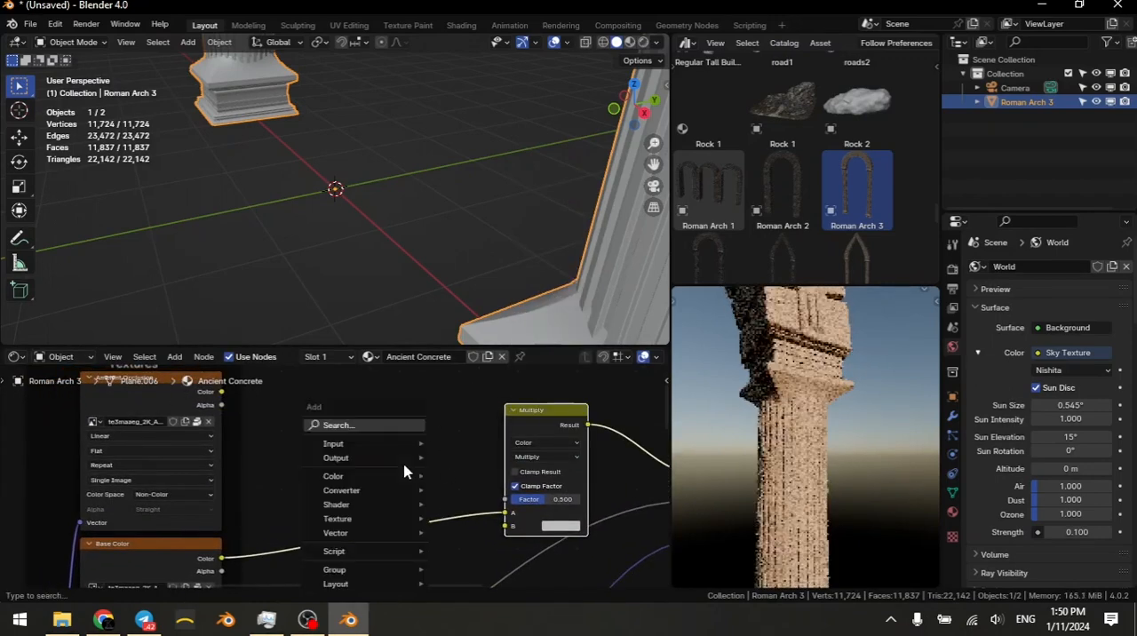
text(amb)
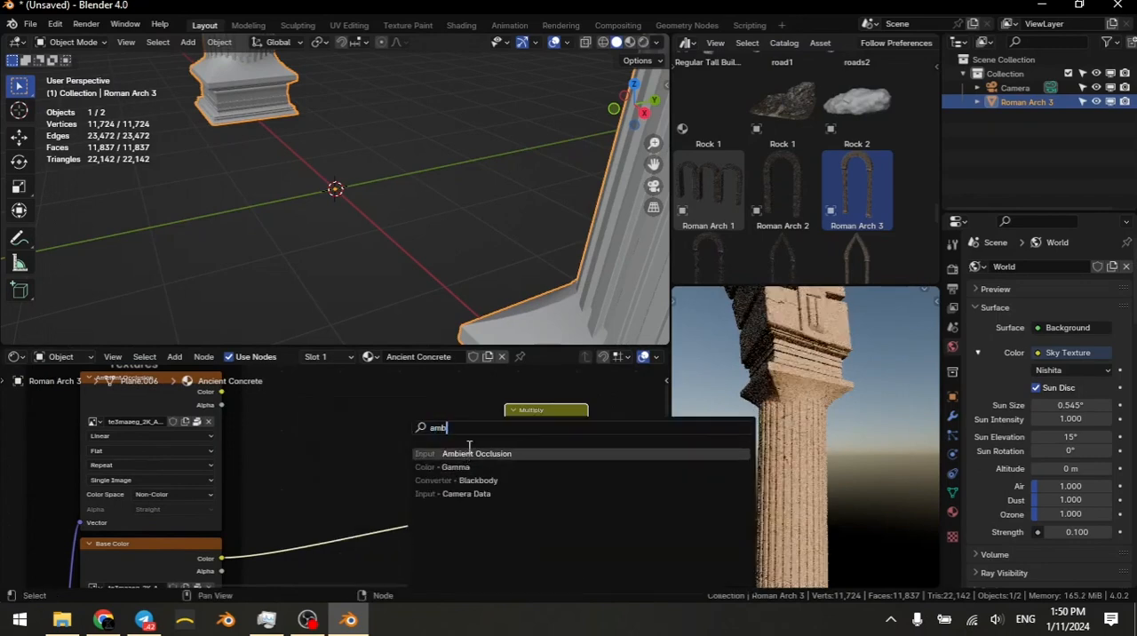
key(Return)
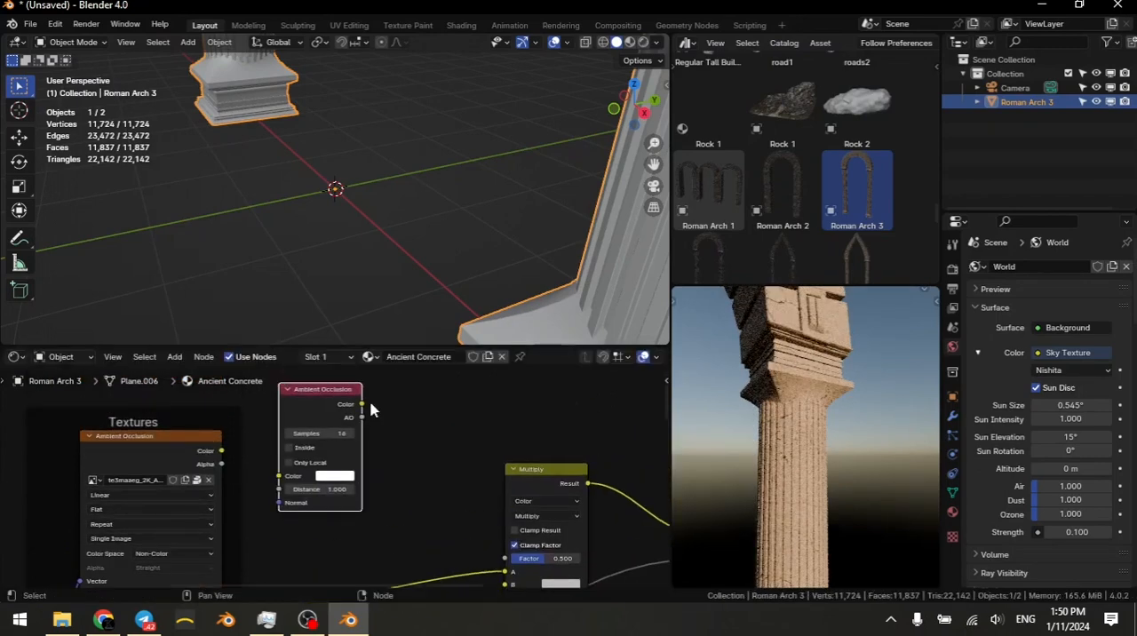
Step: Add a Color Ramp node fed by the Ambient Occlusion node's Color output into its Fac input
drag(360, 405, 383, 436)
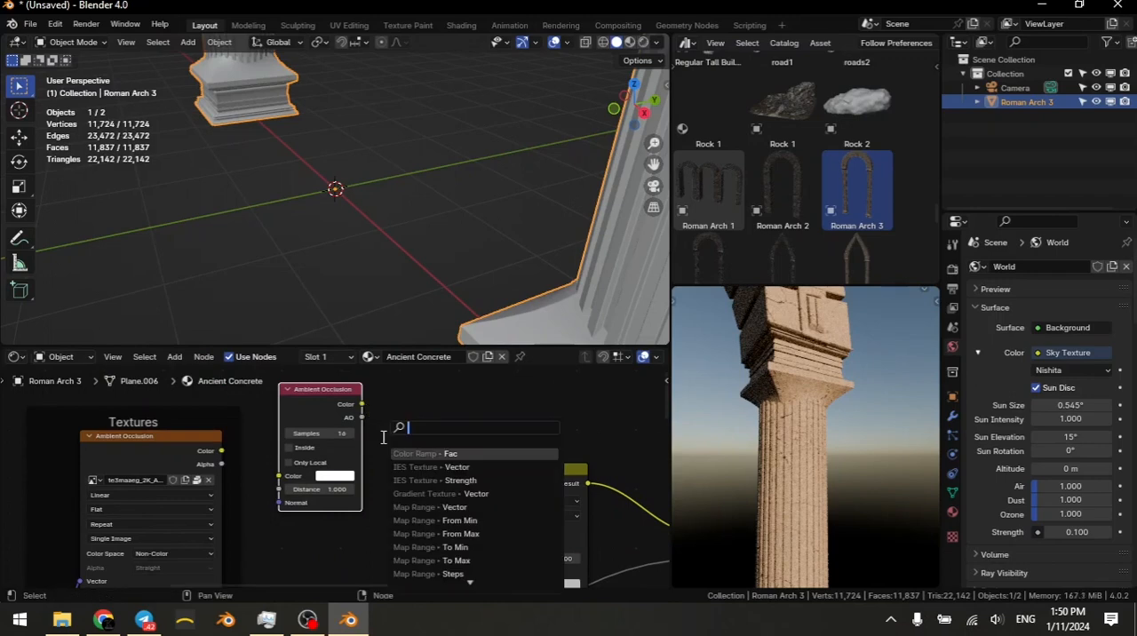
text(colo)
key(Down)
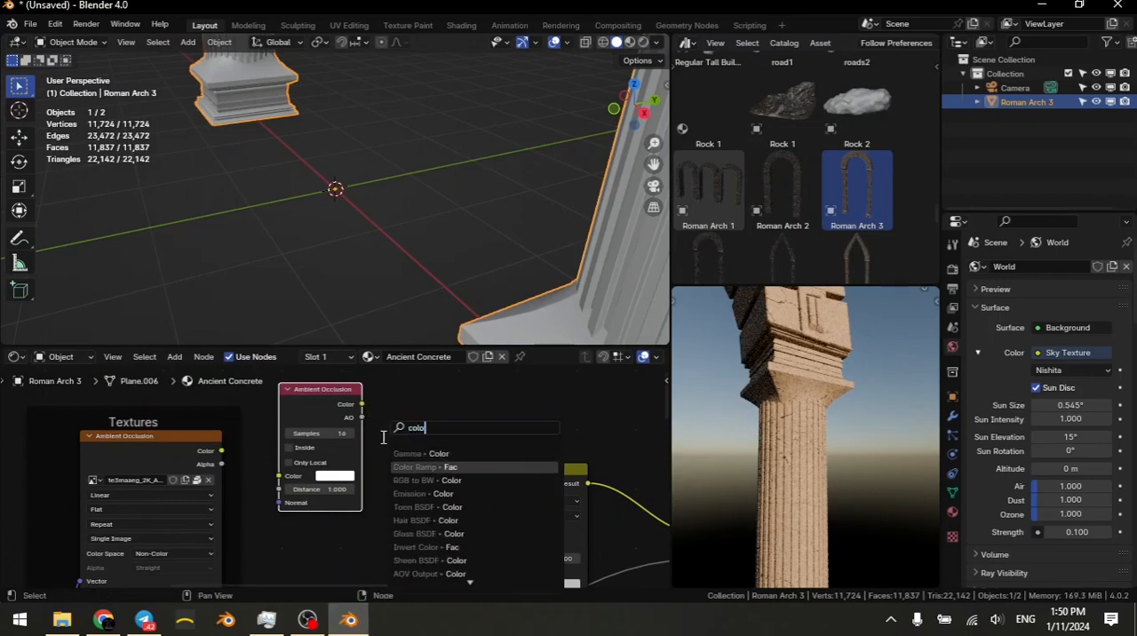
key(Return)
click(388, 422)
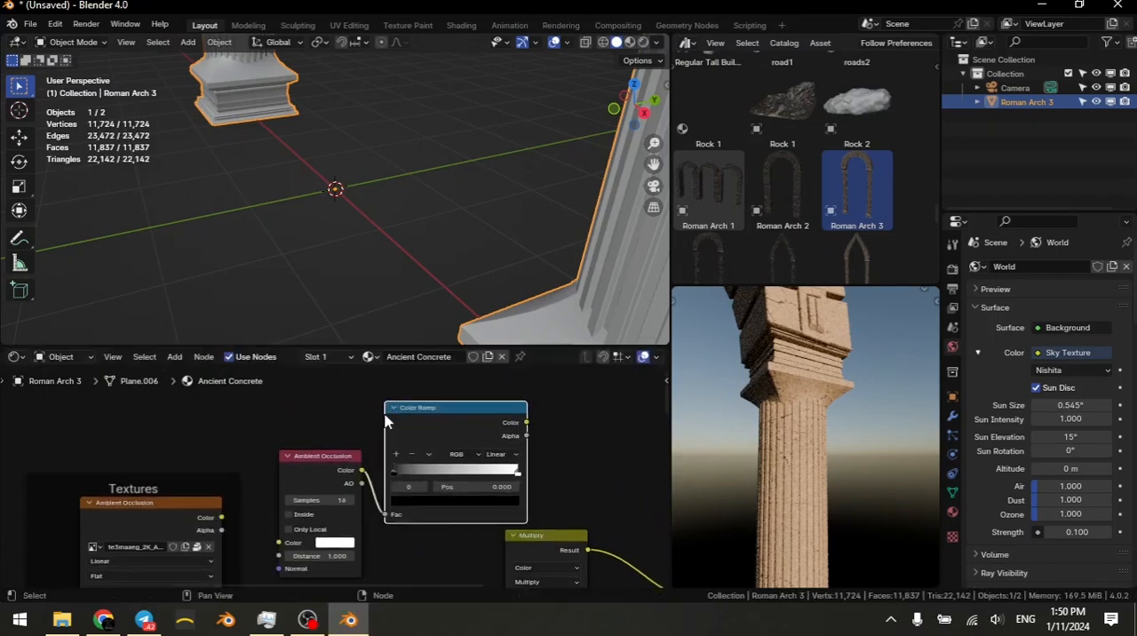
Step: Set the Color Ramp's black stop to 0.400 and link its Color output to the Multiply node's B input with factor 1.000
drag(444, 486, 479, 486)
drag(526, 422, 584, 474)
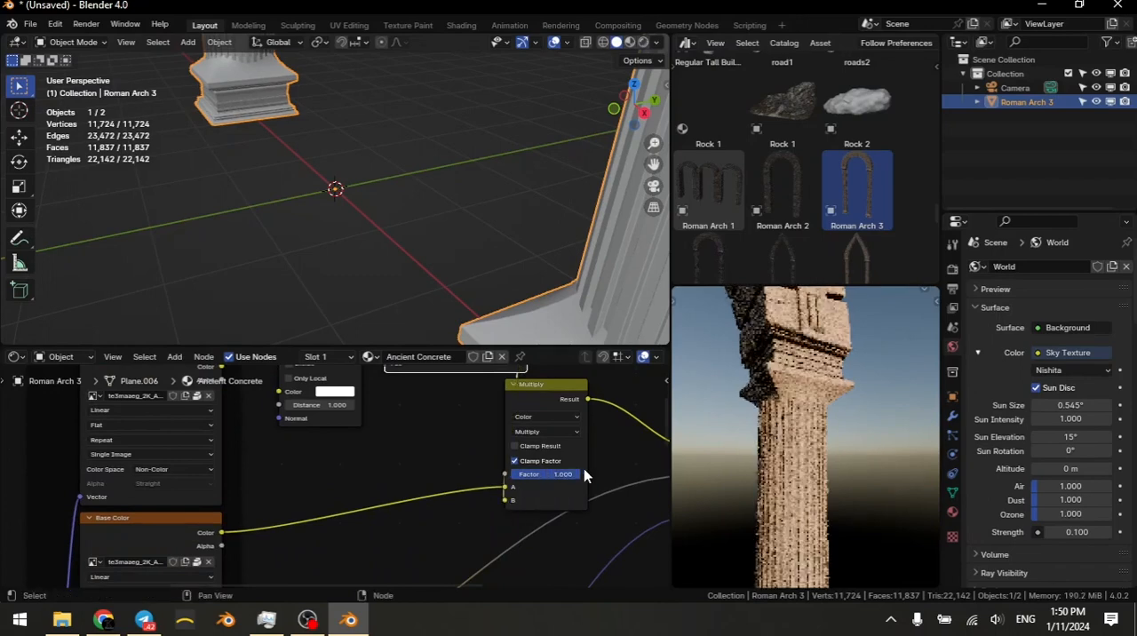
middle_drag(852, 545, 825, 466)
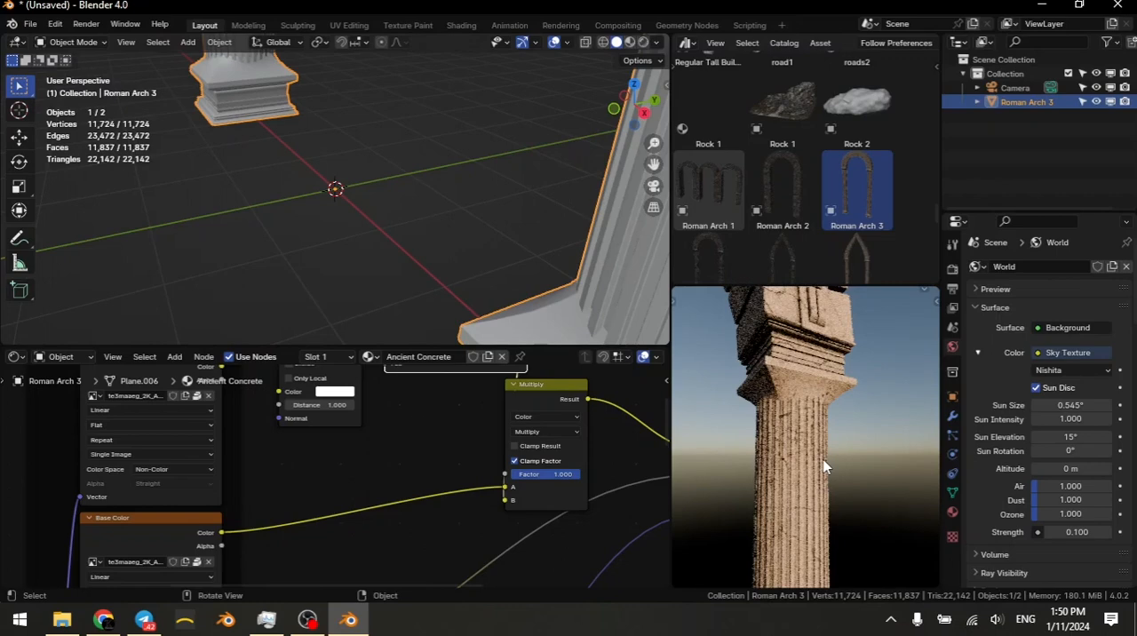
middle_drag(789, 399, 833, 447)
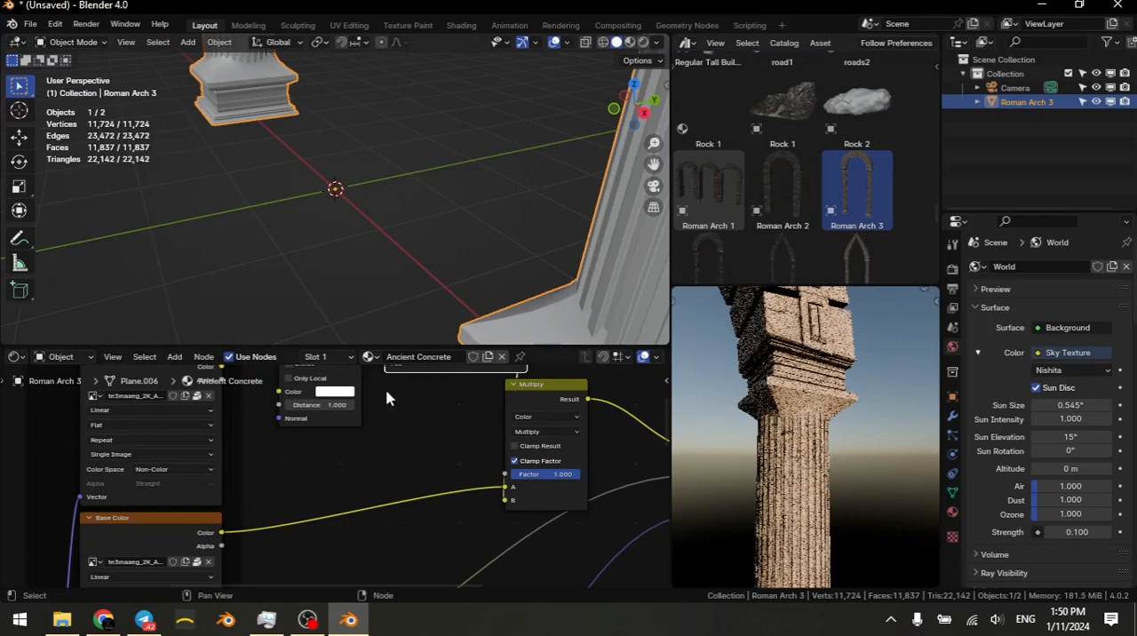
Step: Align the Ambient Occlusion node beside the Color Ramp and select both nodes
scroll(421, 400, down, 6)
middle_drag(421, 399, 455, 546)
scroll(408, 462, up, 5)
click(421, 496)
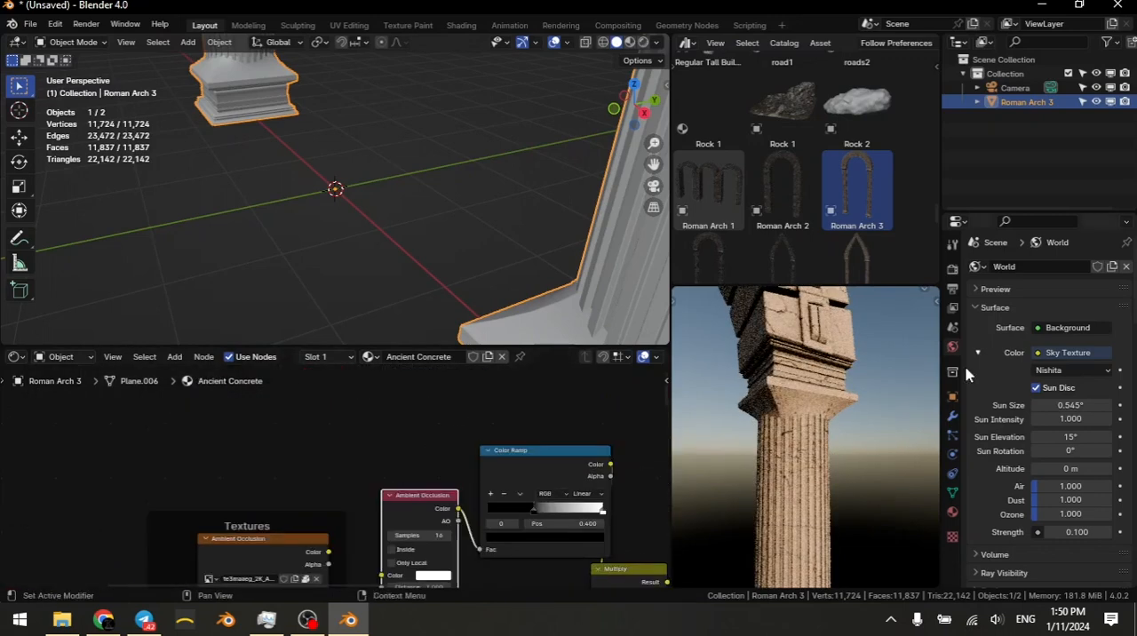
middle_drag(808, 544, 803, 544)
middle_drag(795, 505, 819, 430)
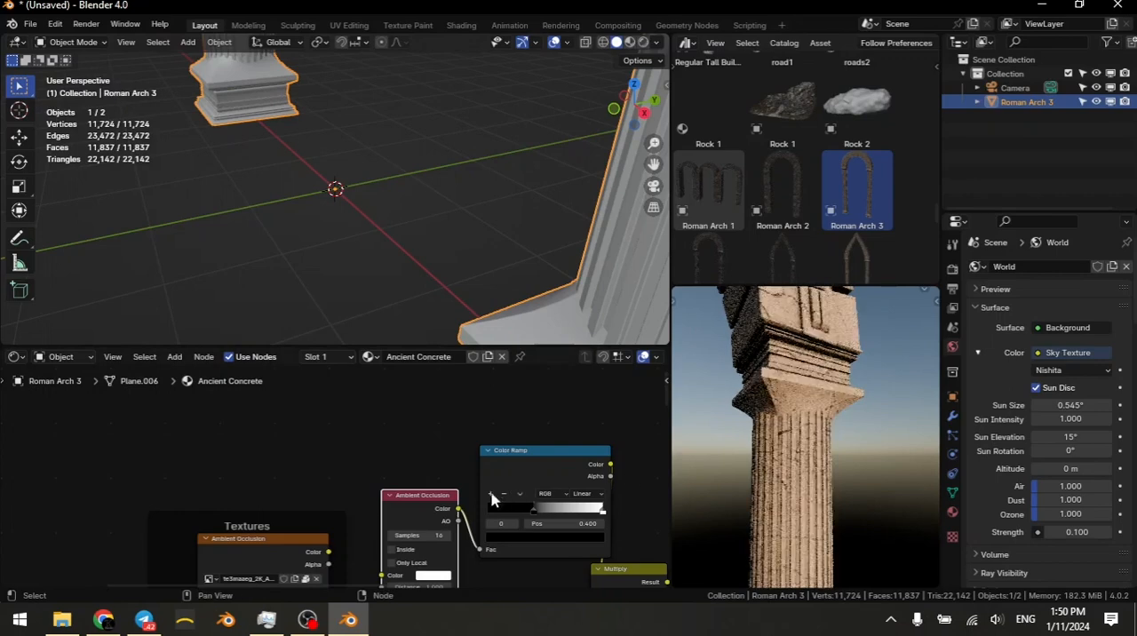
drag(424, 509, 429, 465)
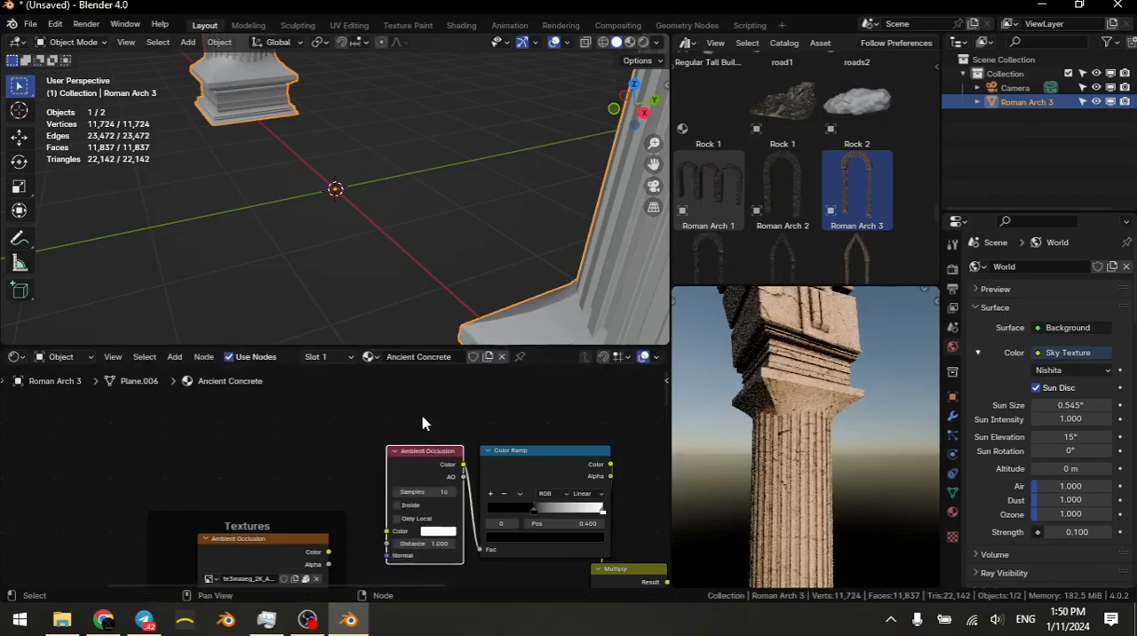
drag(422, 416, 595, 487)
Step: Hide the Roman Arch 3 object in the scene
middle_drag(369, 111, 381, 145)
key(h)
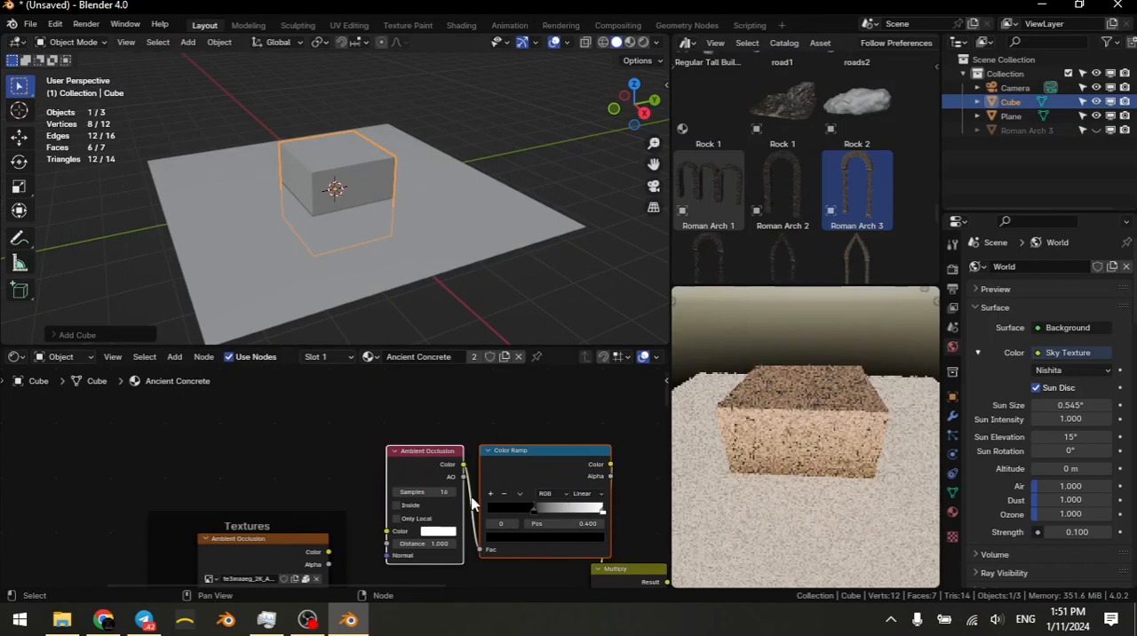
scroll(471, 504, down, 2)
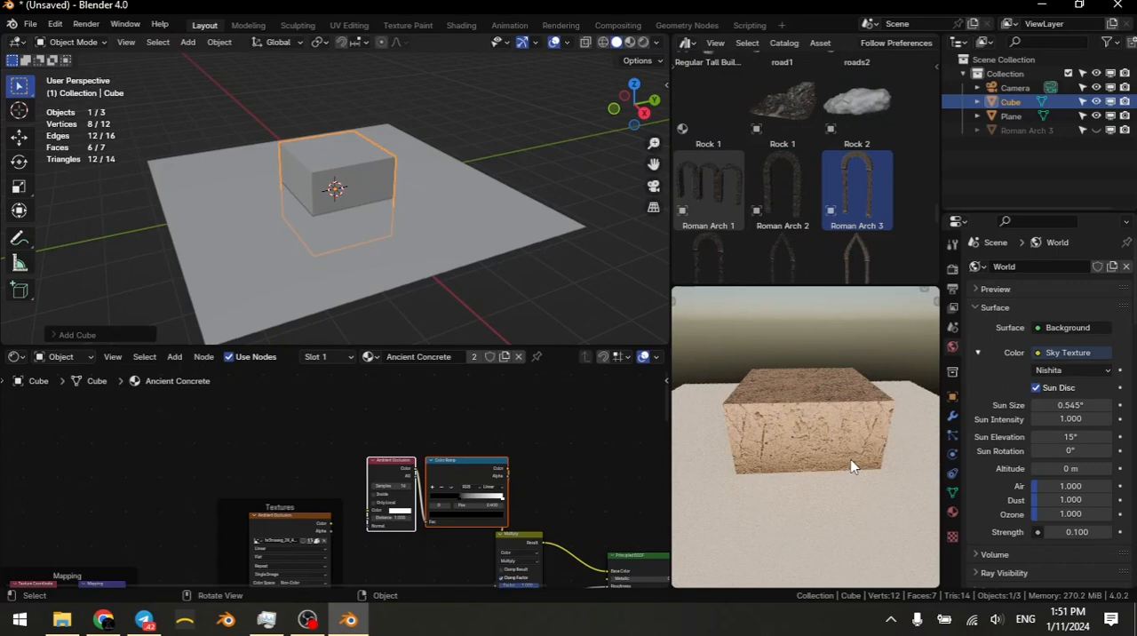
Step: Move the Ambient Occlusion and Color Ramp pair clear of the texture nodes and add a Noise Texture node below them
middle_drag(434, 494, 398, 478)
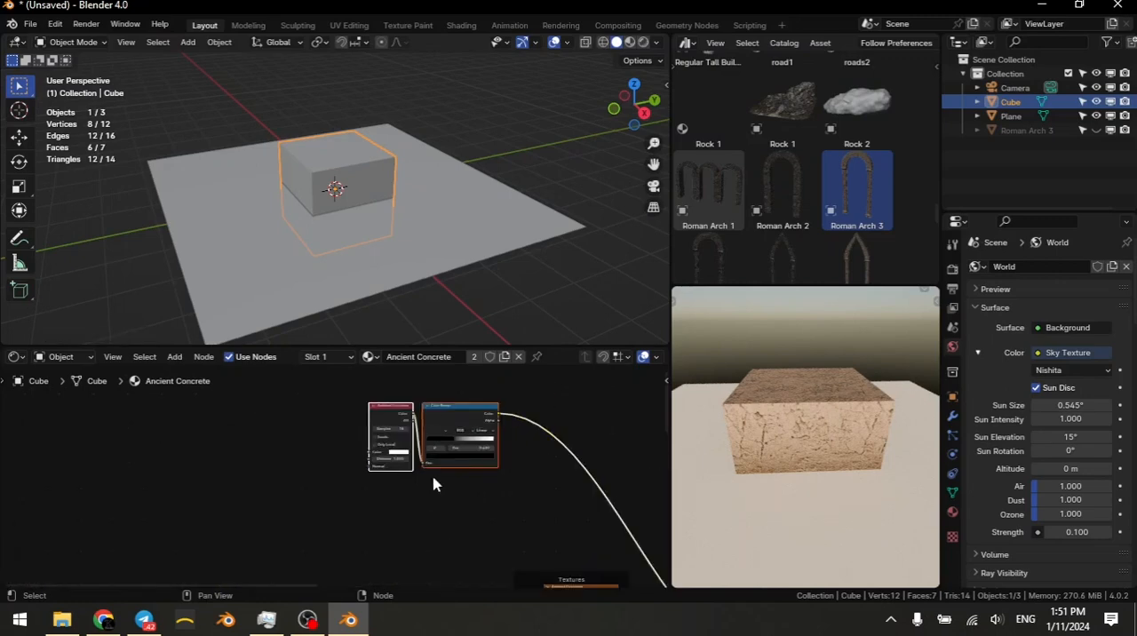
key(shift+a)
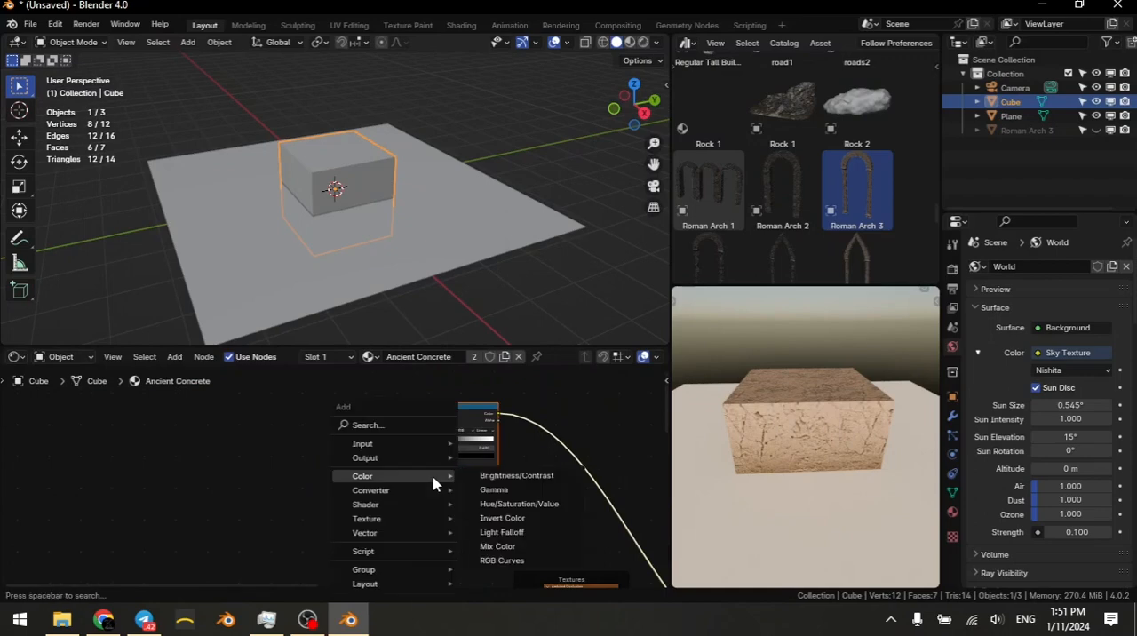
text(noise)
key(Return)
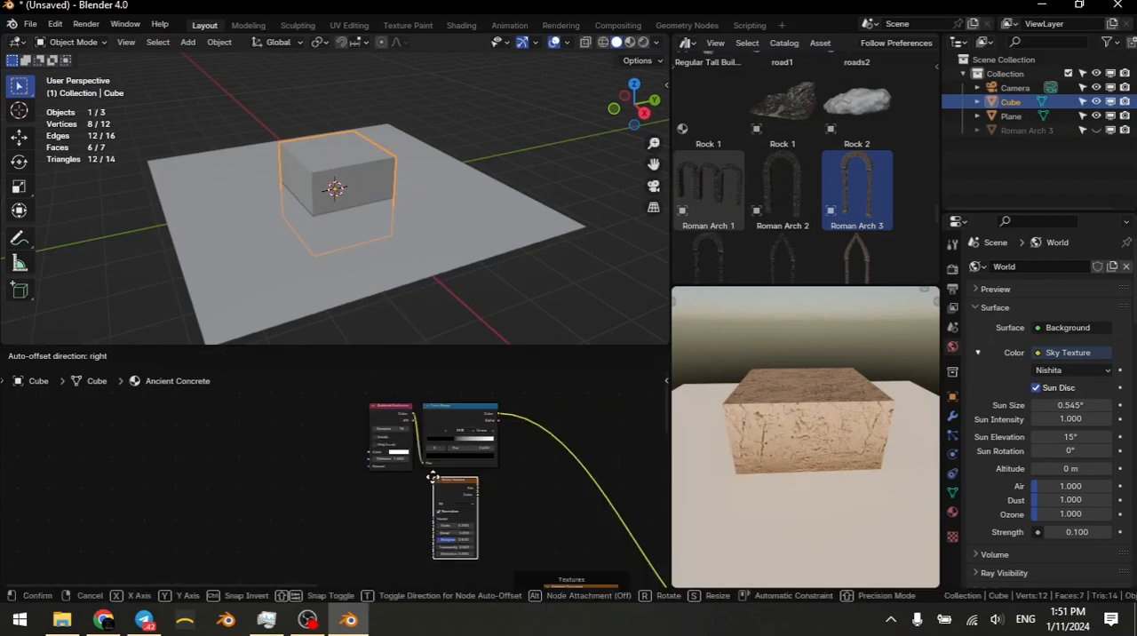
click(423, 494)
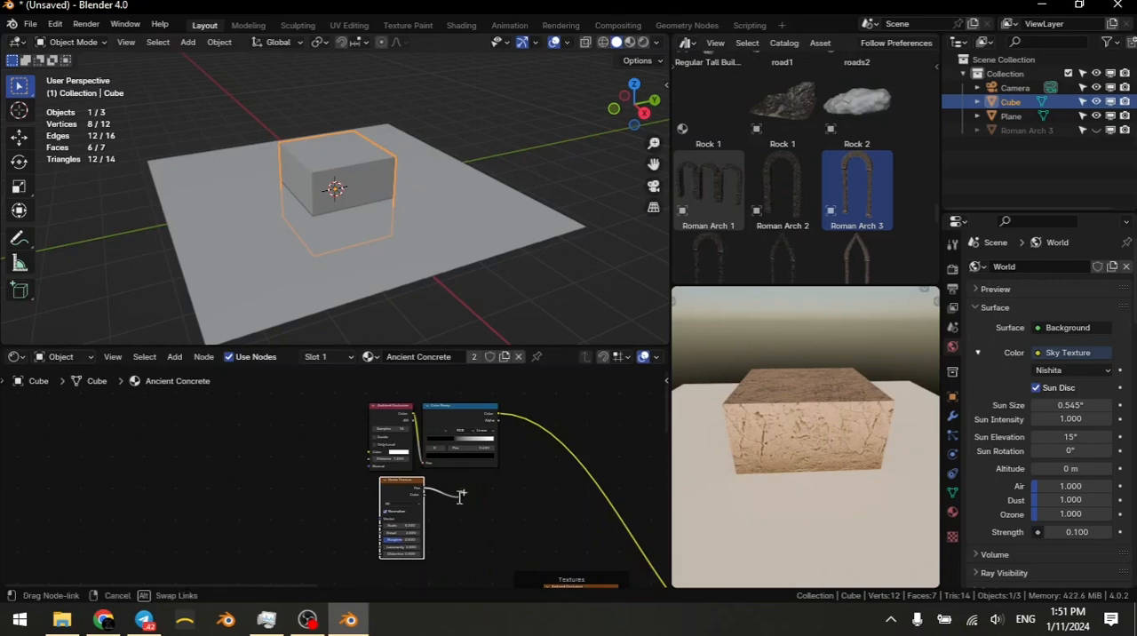
Step: Add a Color Ramp fed by the Noise Texture's Fac output and preview that ramp directly on the cube
key(shift+a)
text(colo)
click(494, 467)
click(472, 504)
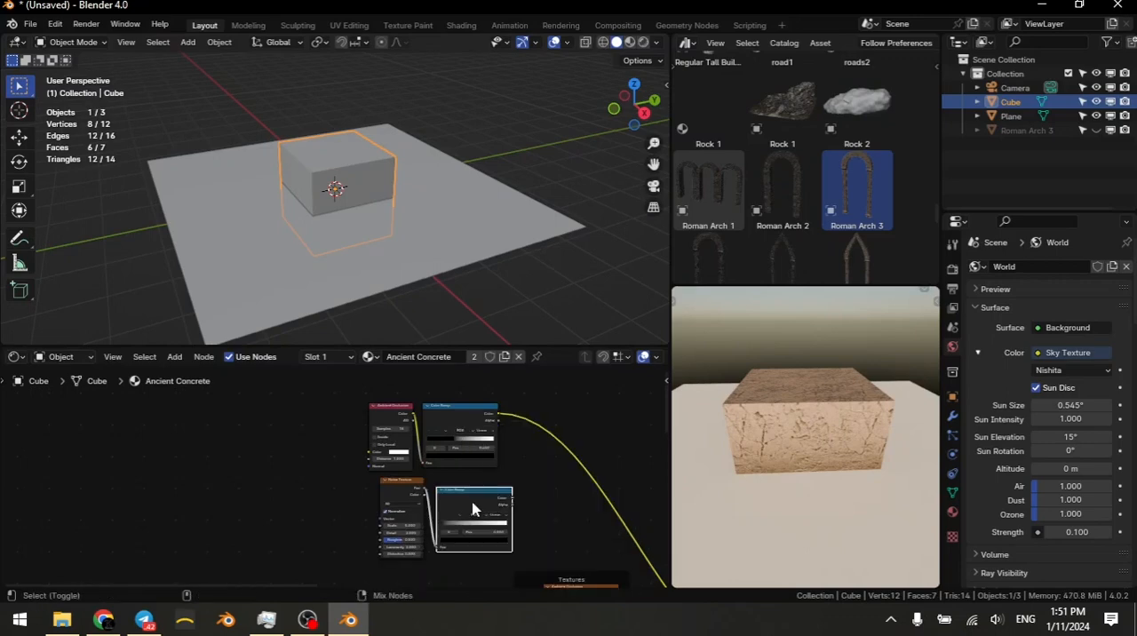
ctrl+shift+click(473, 503)
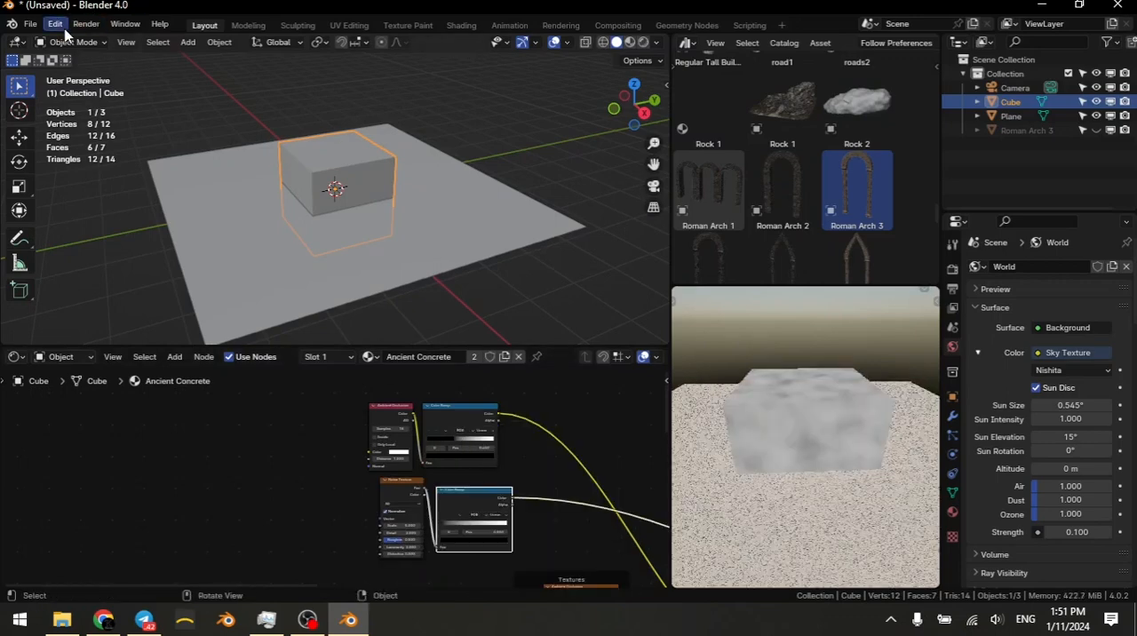
Step: Search the add-on preferences for "node" to check the Node Wrangler add-on, and close the preferences
click(55, 24)
click(71, 203)
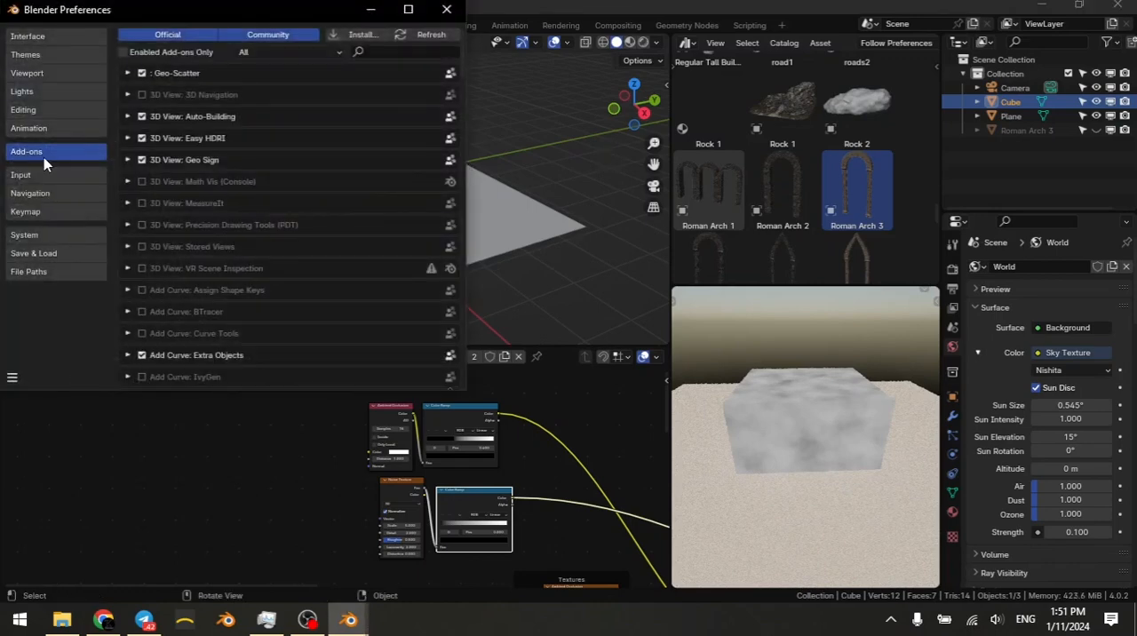
click(412, 49)
text(node)
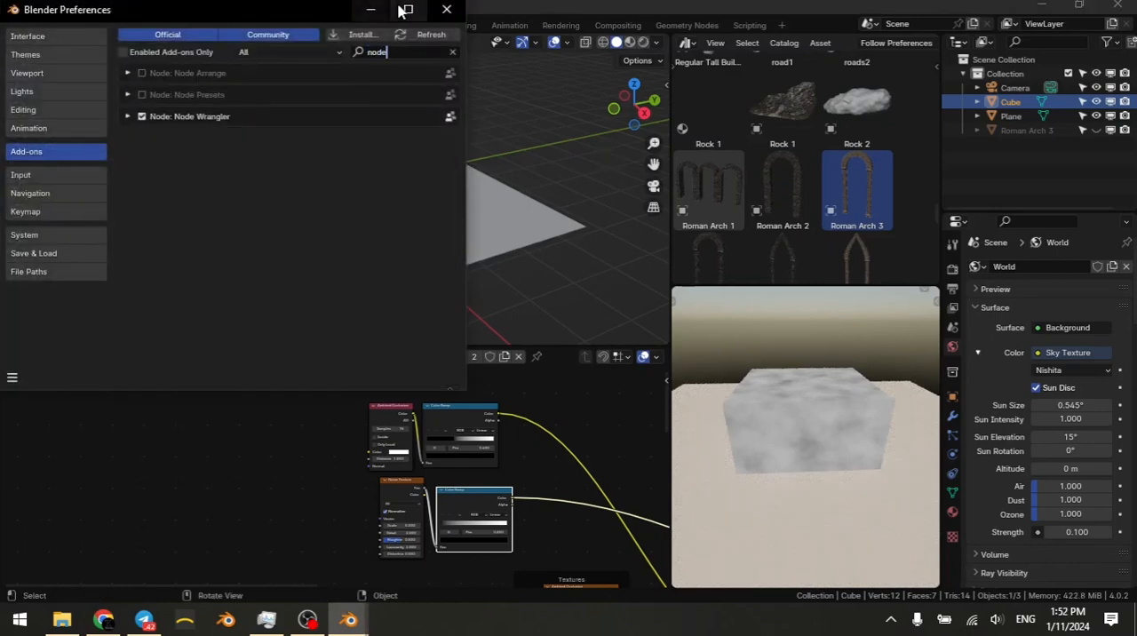
click(446, 9)
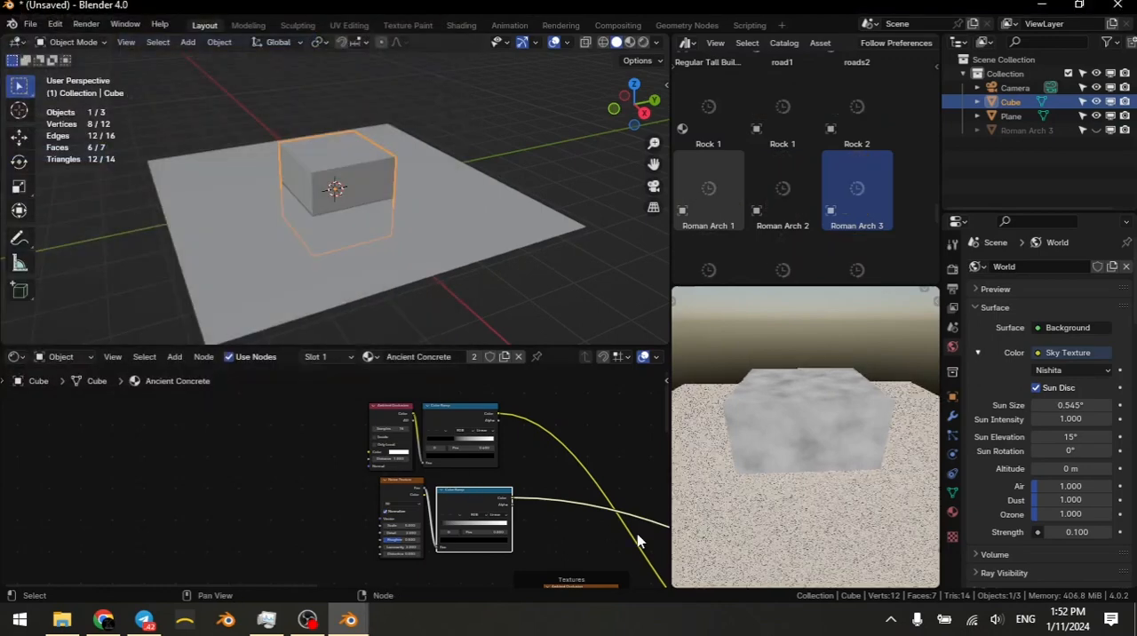
Step: Set the Noise Texture's Roughness to 1 and its Detail to 8
scroll(543, 480, up, 5)
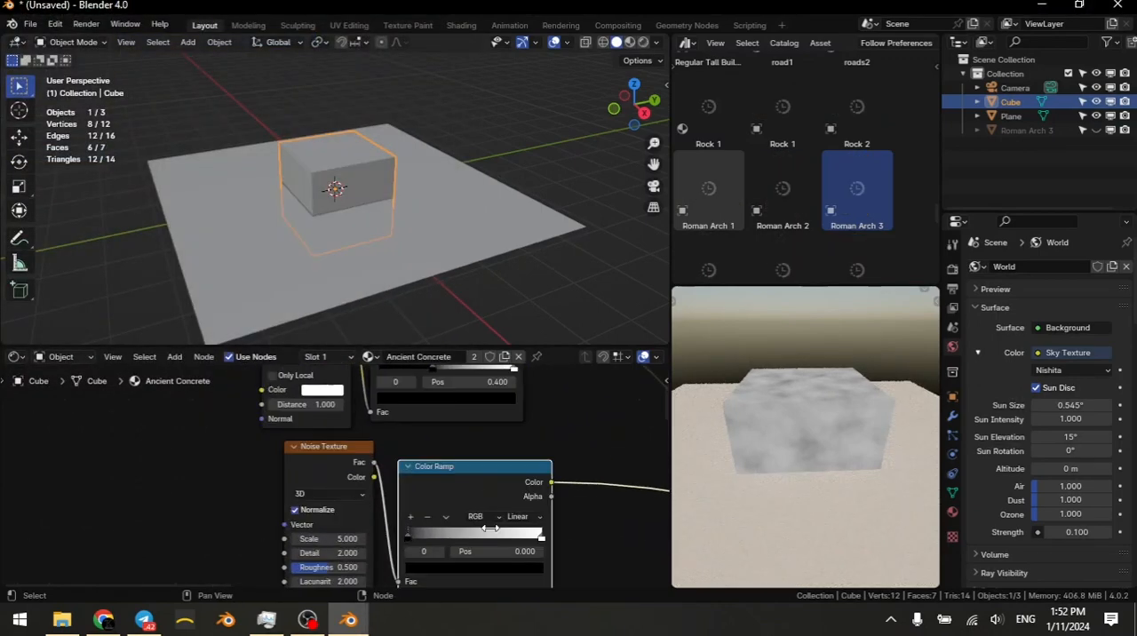
scroll(422, 482, up, 2)
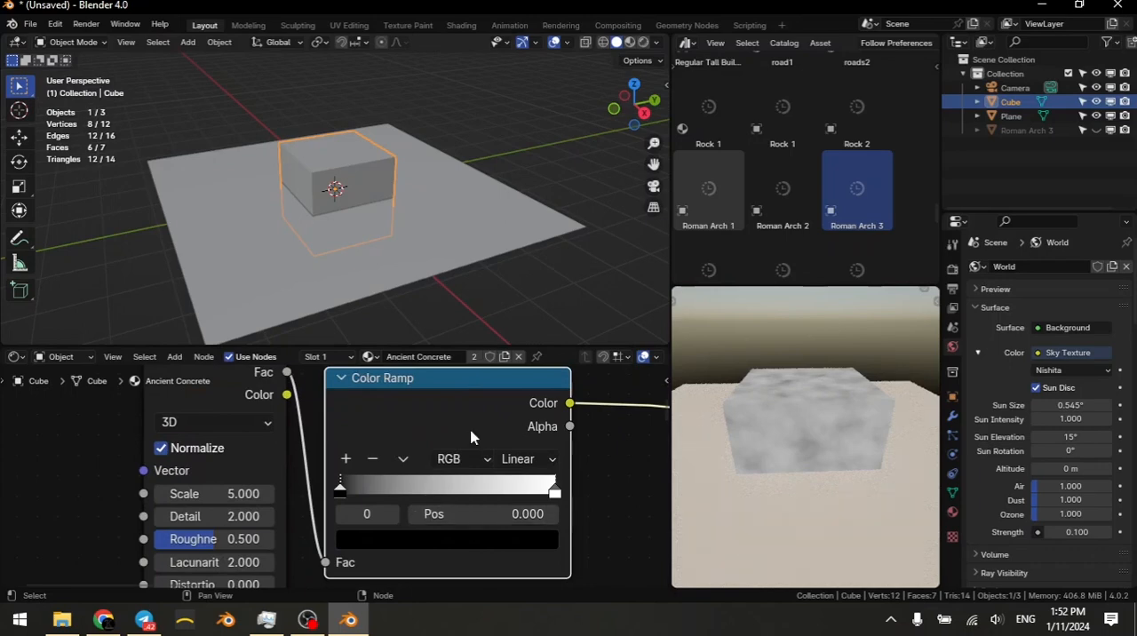
click(213, 539)
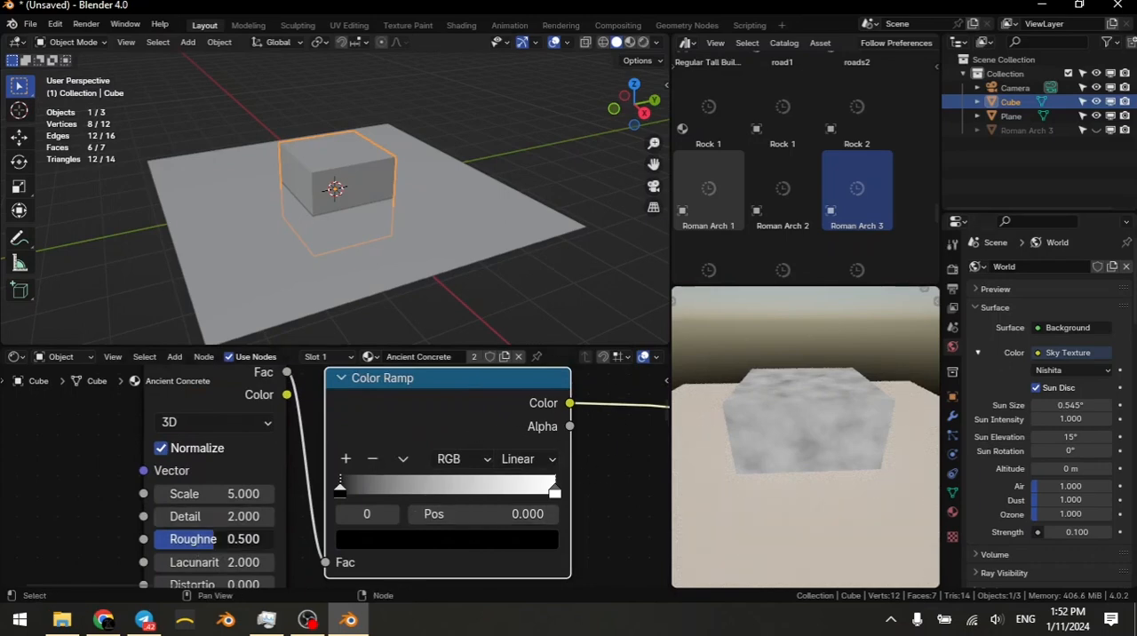
text(1)
key(Return)
click(210, 518)
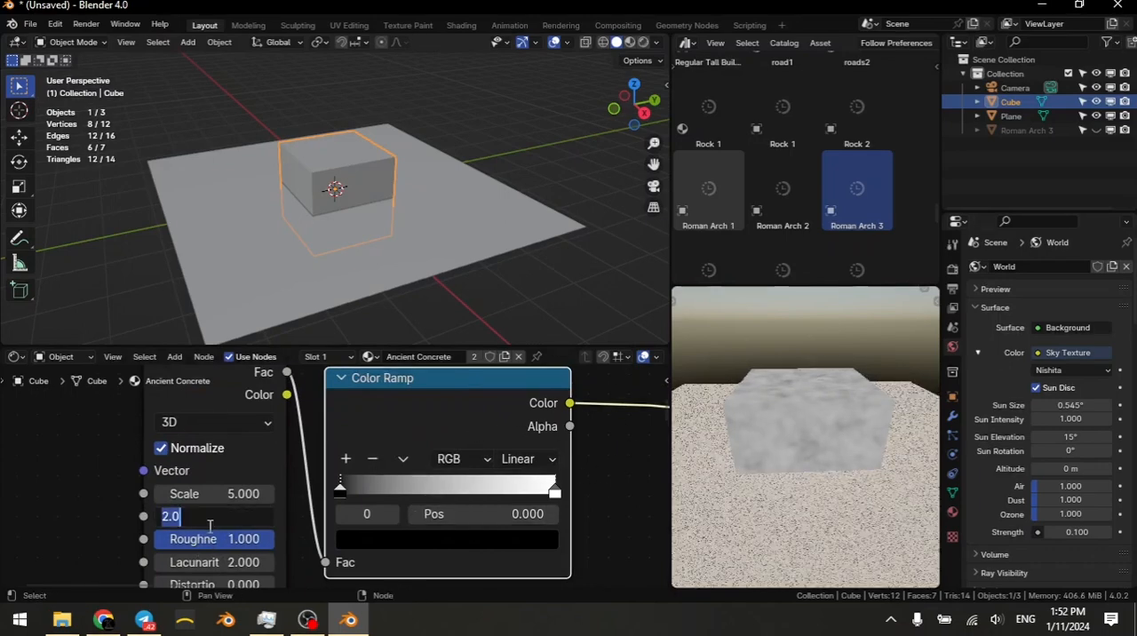
text(8)
key(Return)
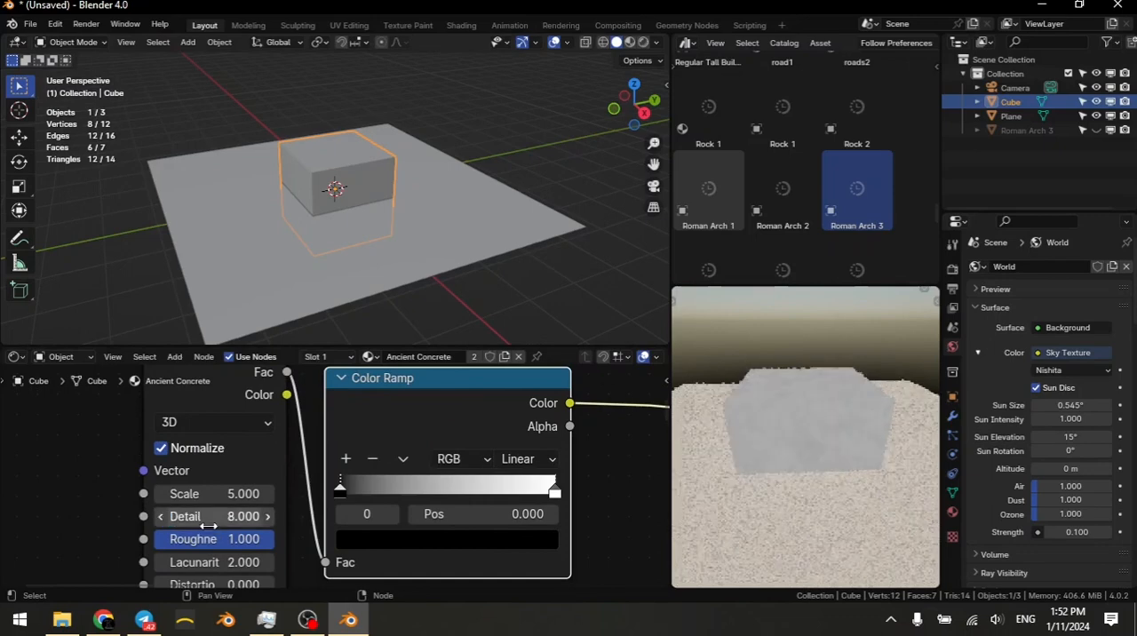
Step: Raise the contrast of the noise Color Ramp by moving the black stop inward and the white stop to 0.680
drag(466, 513, 488, 491)
click(554, 491)
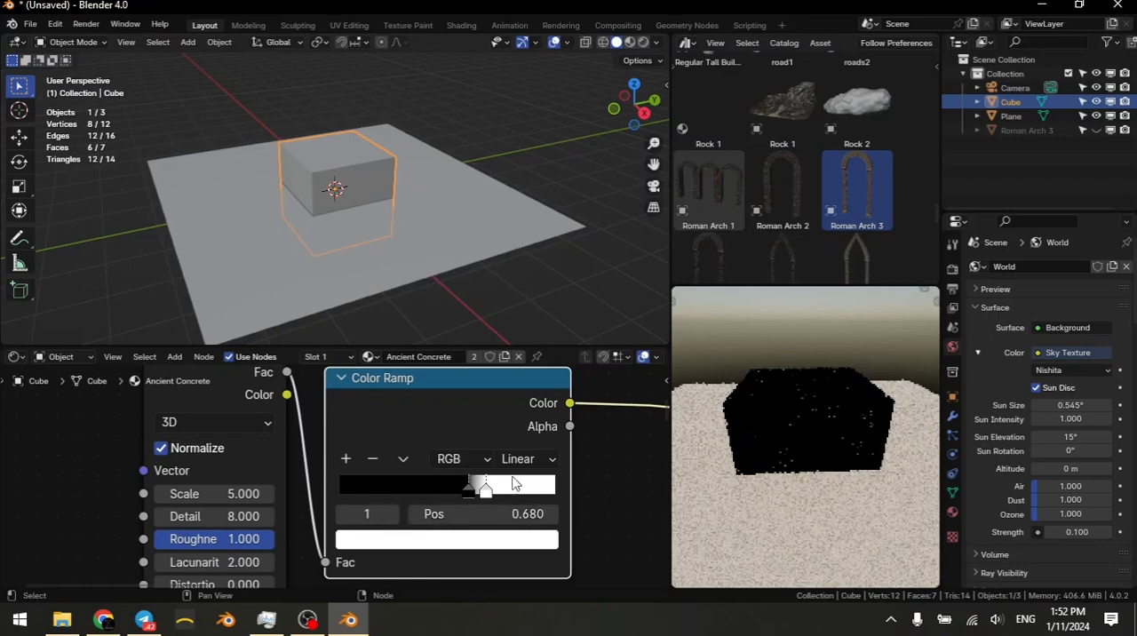
Step: Move the black stop of the noise Color Ramp to position 0.530
click(469, 491)
shift+drag(435, 515, 379, 515)
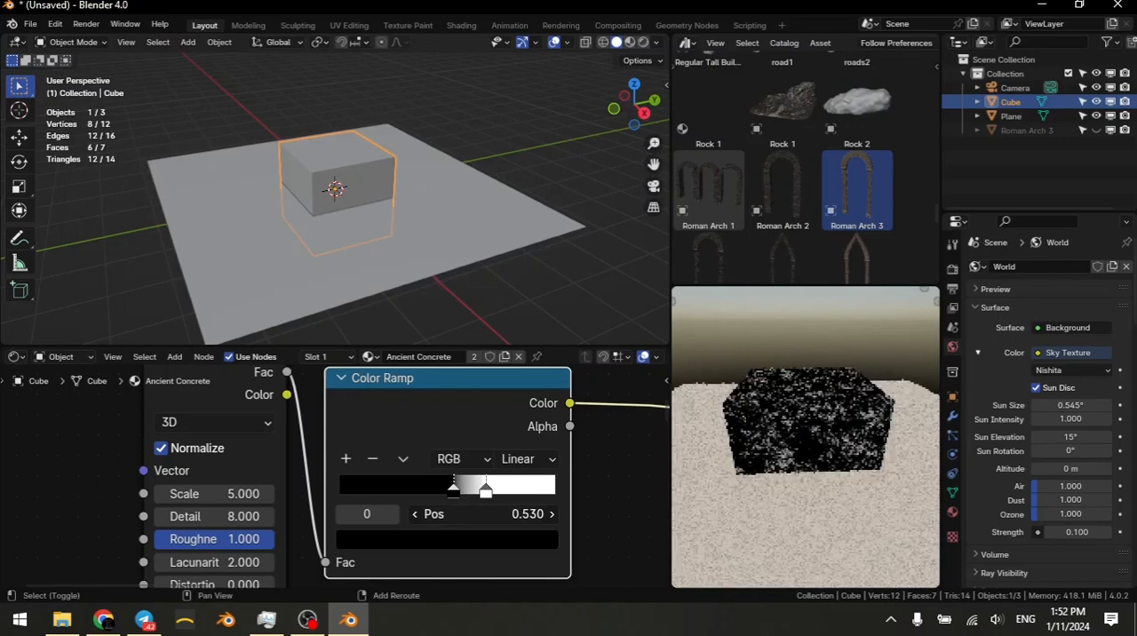
scroll(787, 477, up, 3)
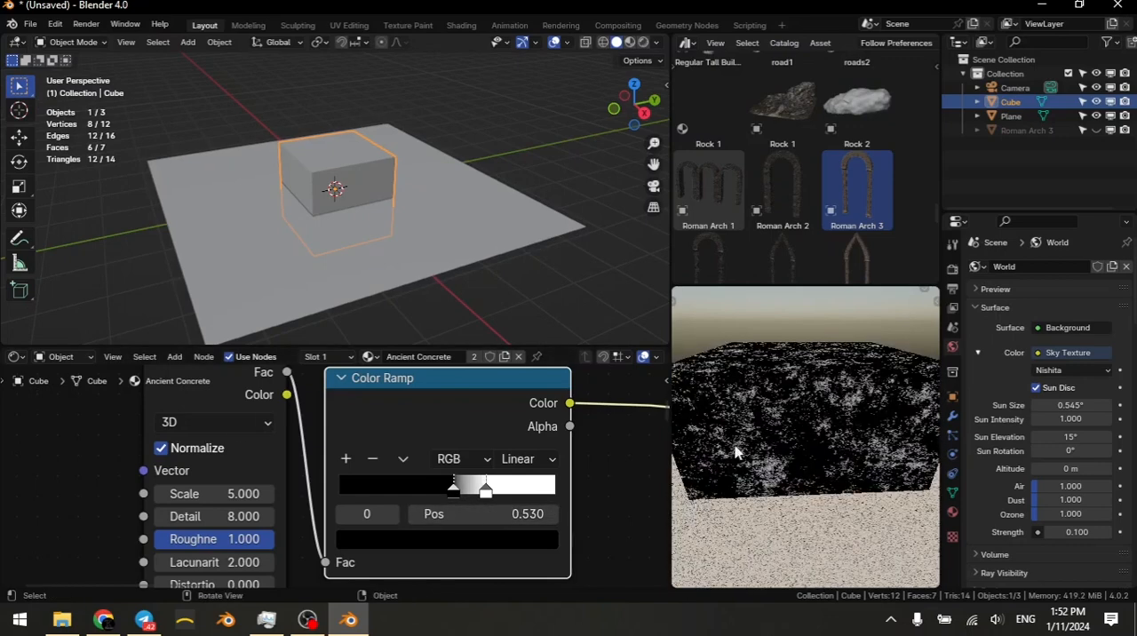
Step: Try a Noise Texture Scale of 1 and inspect the larger pattern on the cube
click(213, 492)
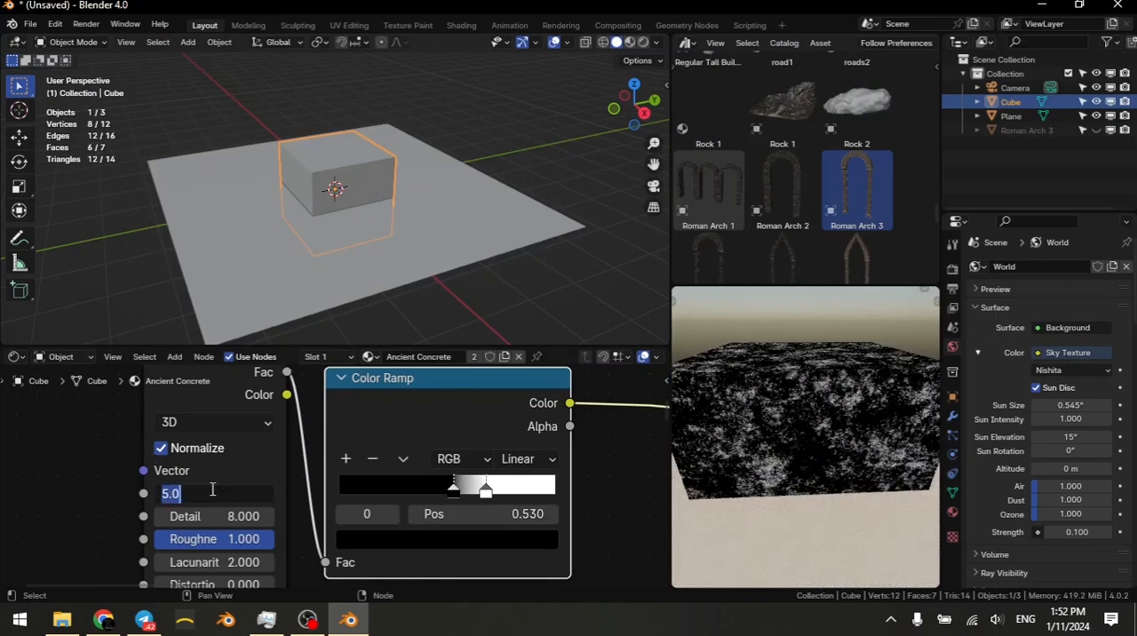
text(1)
key(Return)
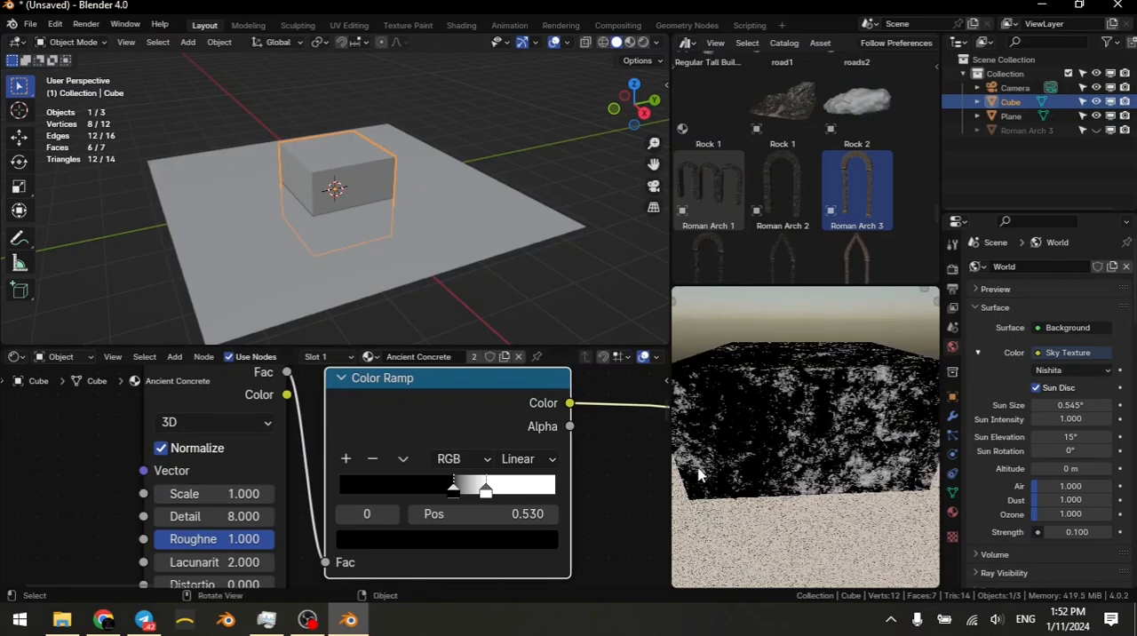
scroll(785, 517, down, 3)
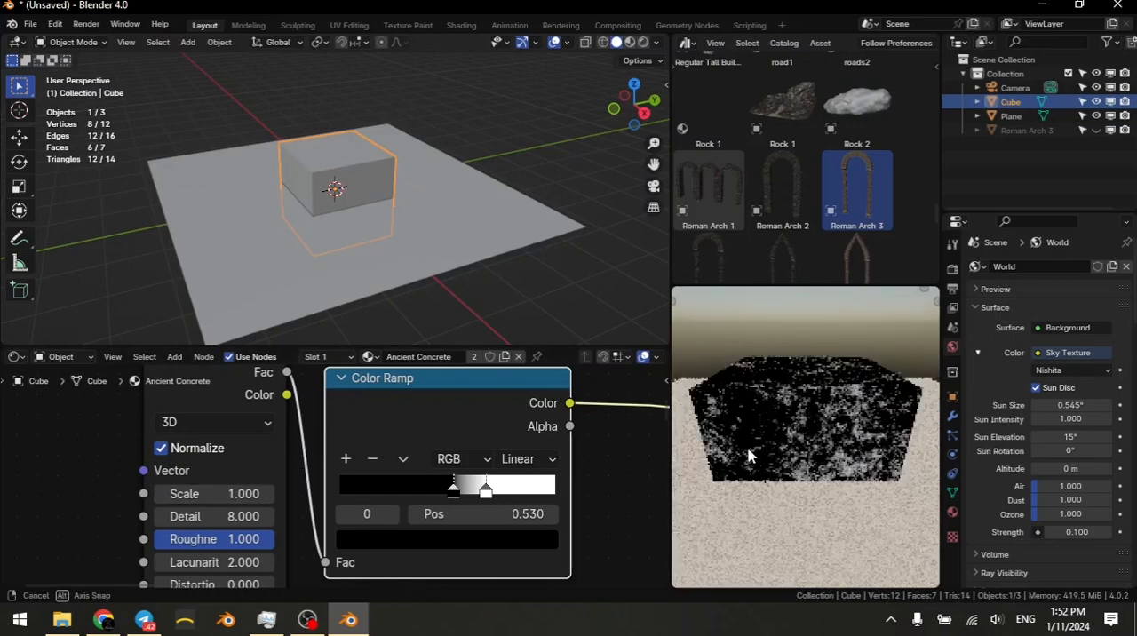
middle_drag(764, 489, 702, 451)
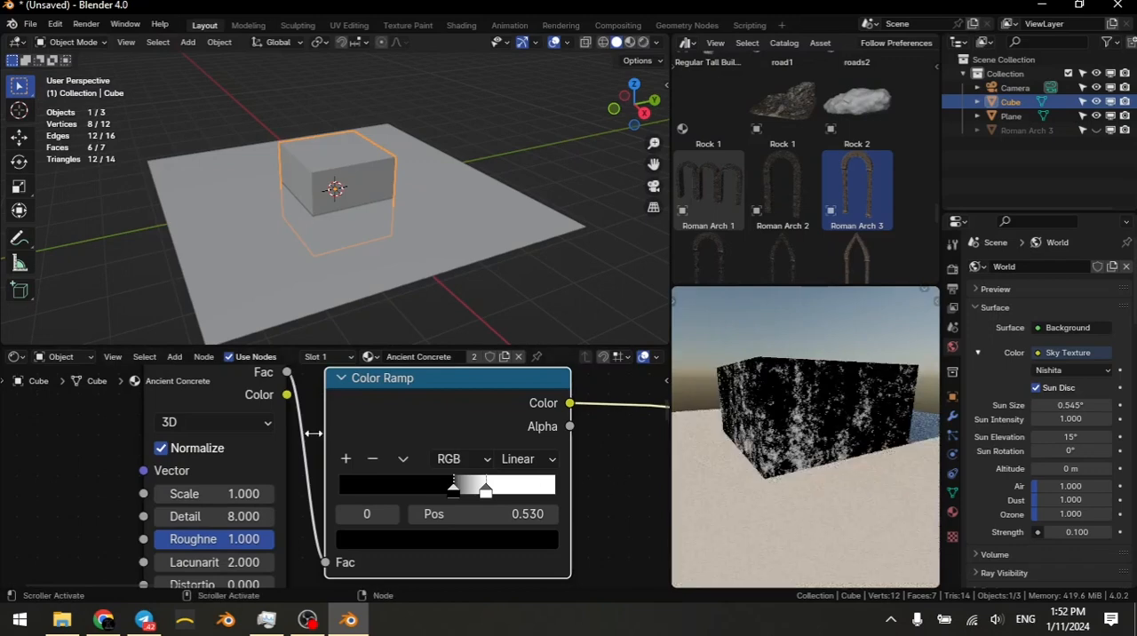
Step: Add Texture Coordinate and Mapping nodes in front of the Noise Texture and check the pattern around the cube
click(232, 481)
key(ctrl+t)
scroll(213, 463, down, 1)
middle_drag(335, 451, 582, 449)
scroll(533, 458, down, 2)
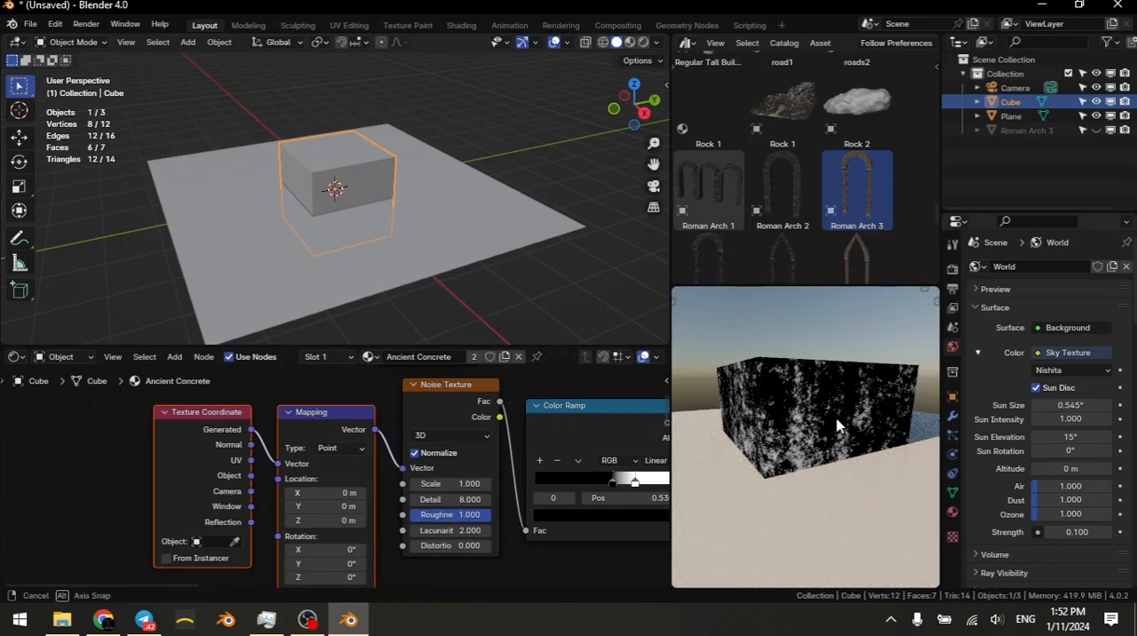
middle_drag(843, 448, 826, 417)
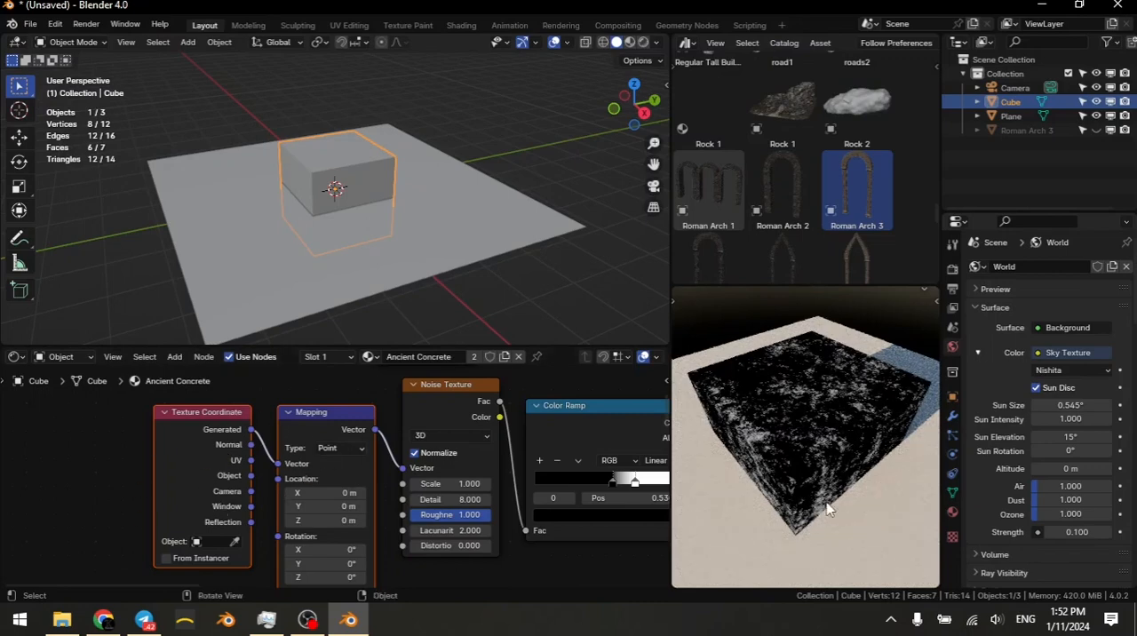
middle_drag(832, 491, 826, 542)
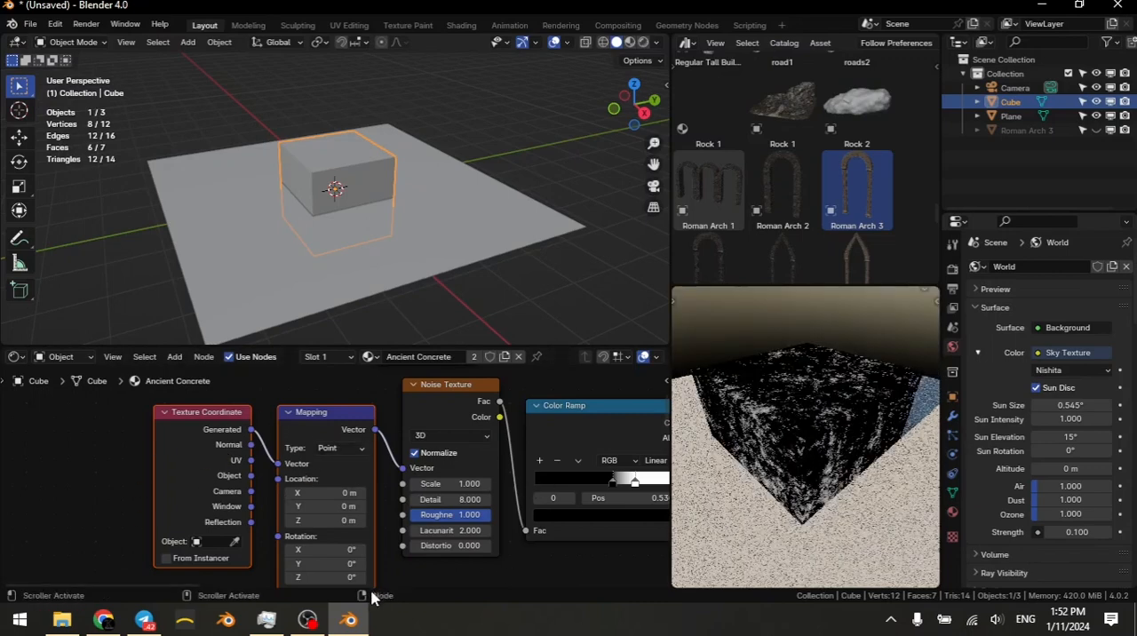
Step: Connect the Texture Coordinate's UV output to the Mapping node's Vector input in place of Generated
scroll(135, 427, up, 2)
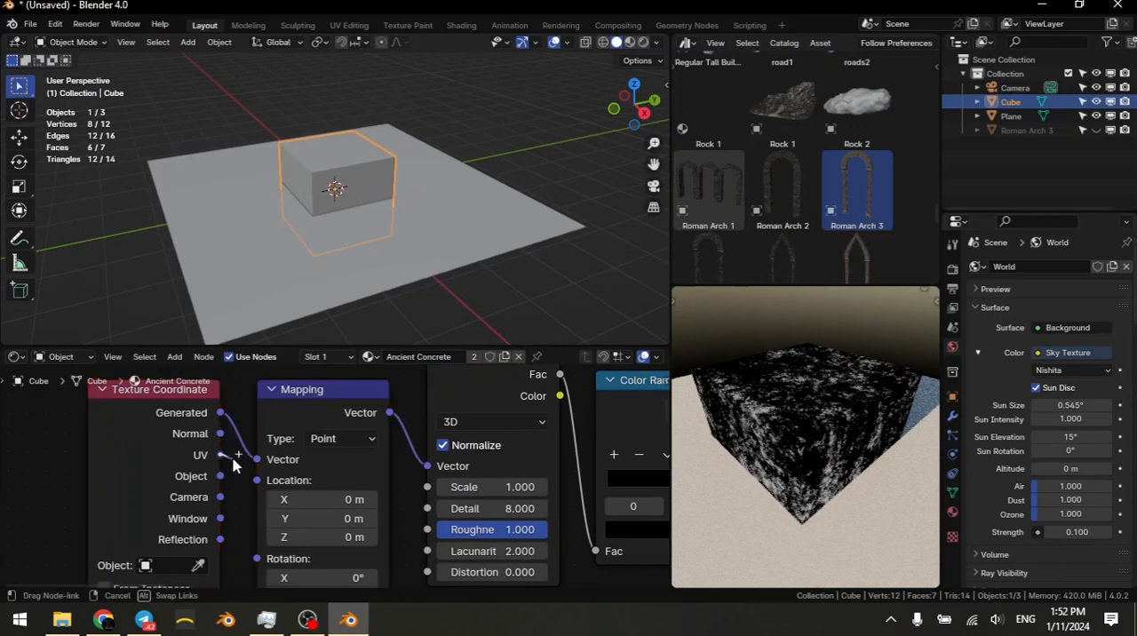
drag(221, 455, 256, 461)
scroll(415, 475, down, 1)
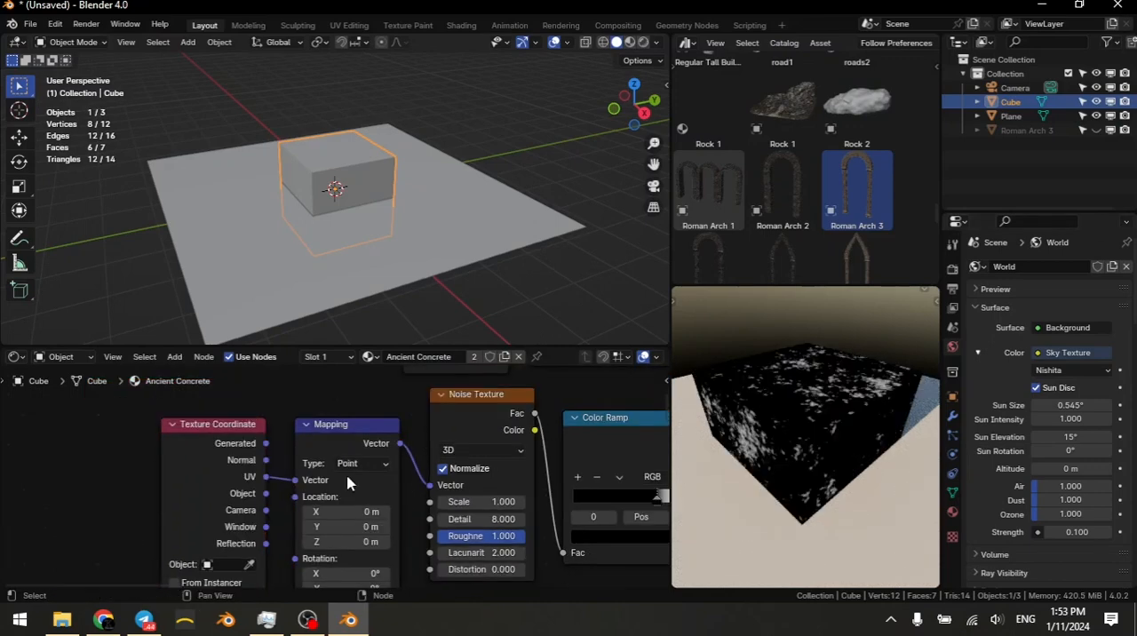
middle_drag(789, 484, 785, 463)
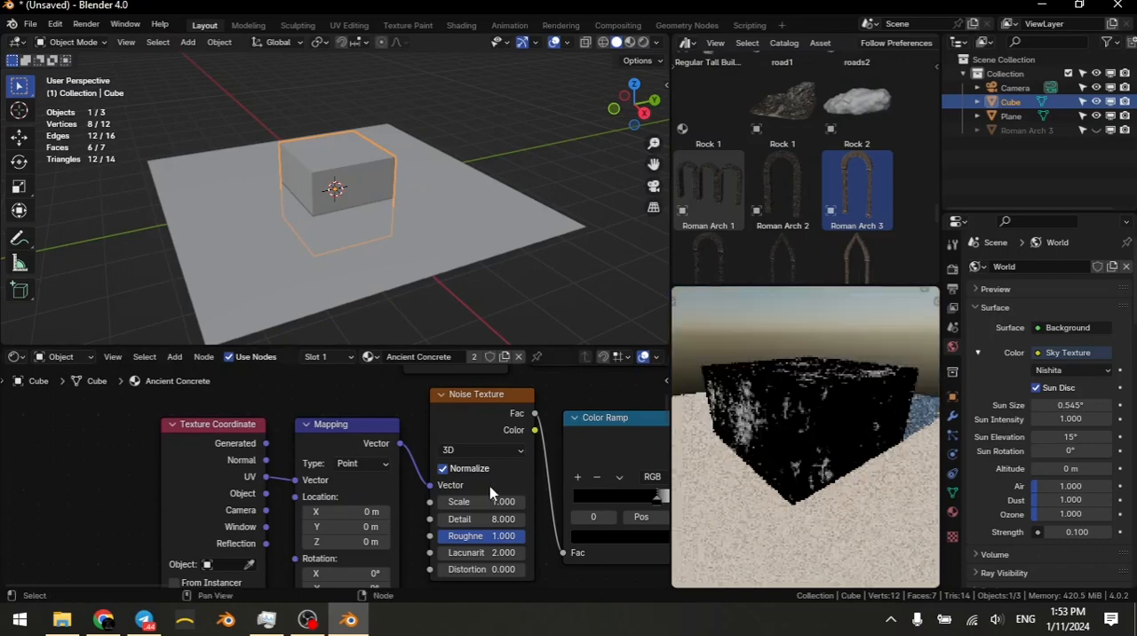
middle_drag(492, 516, 407, 508)
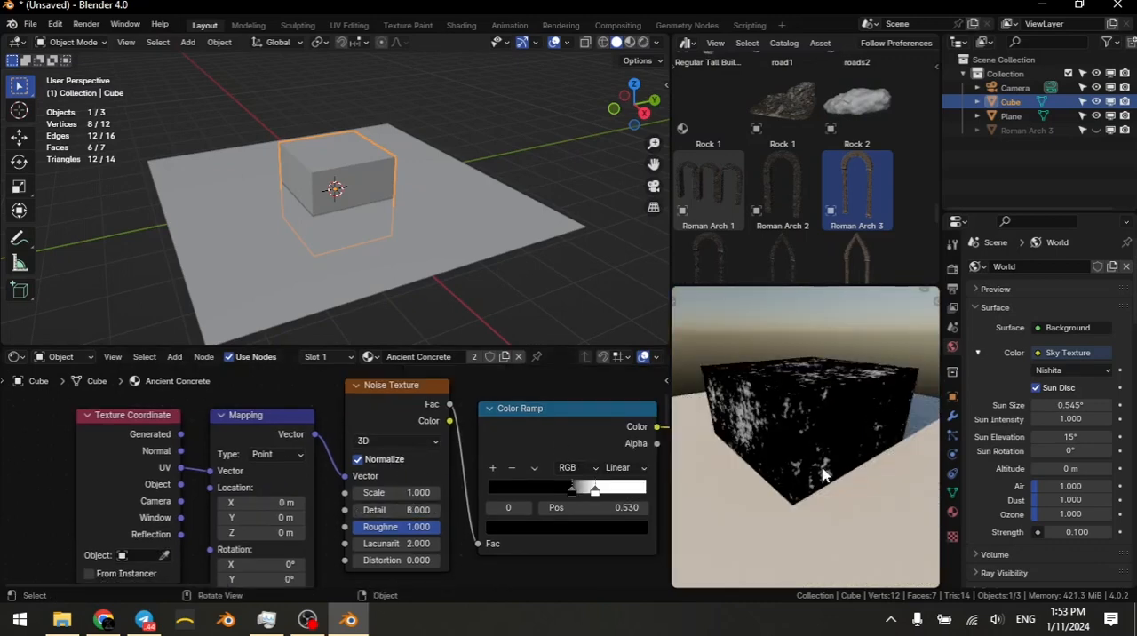
middle_drag(822, 472, 819, 458)
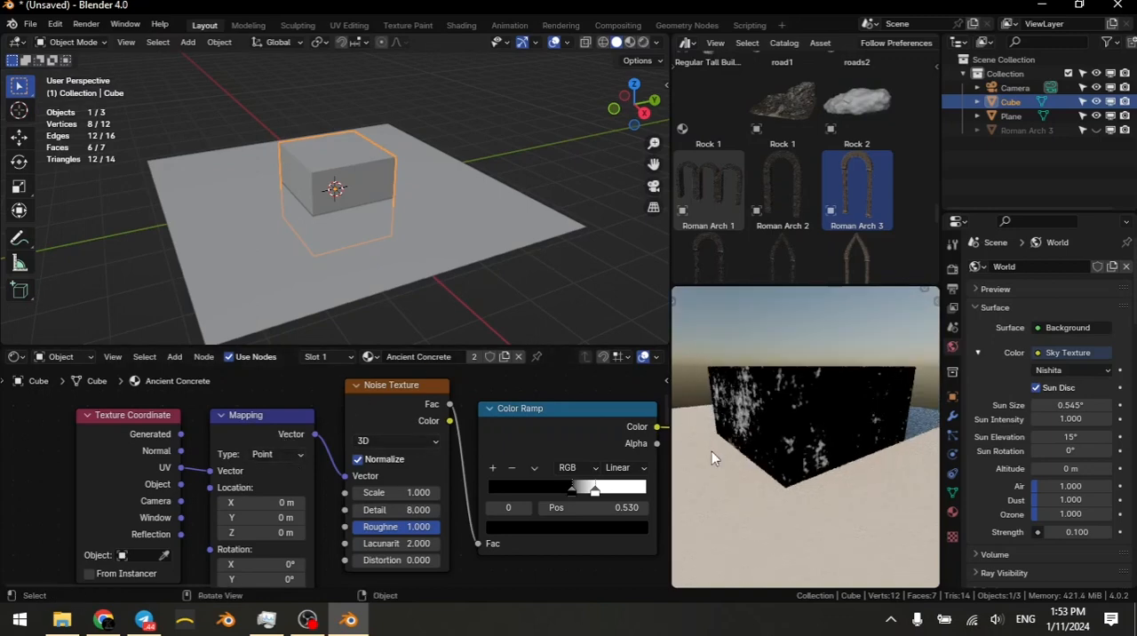
Step: Set the Noise Texture's Scale to 5 and inspect the noise on another side of the cube
click(397, 493)
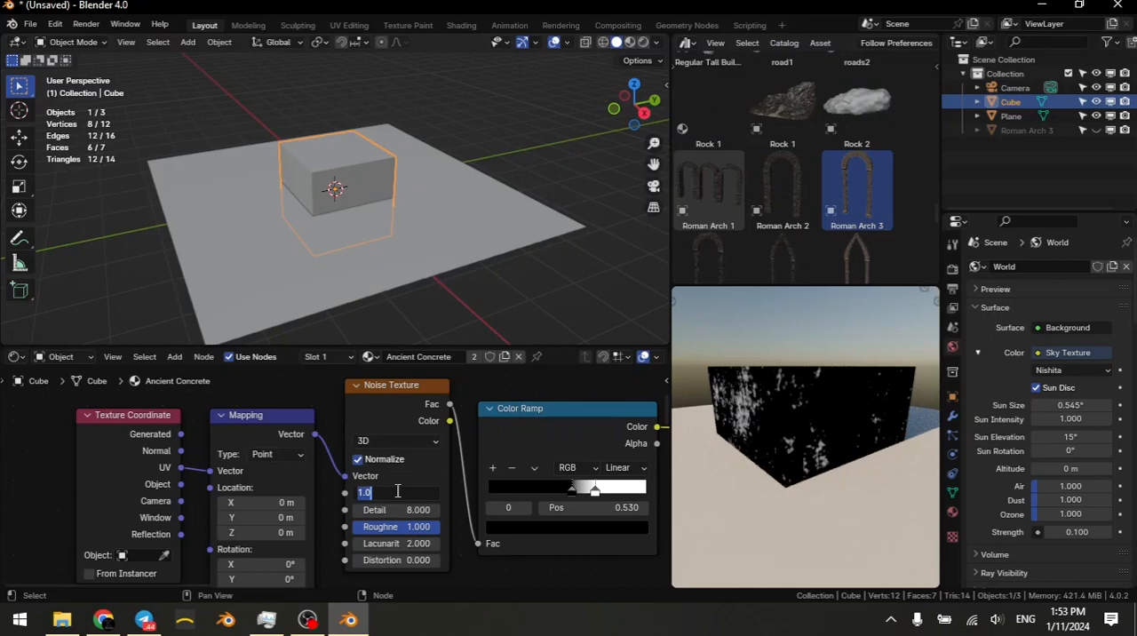
text(5)
key(Return)
middle_drag(868, 455, 924, 453)
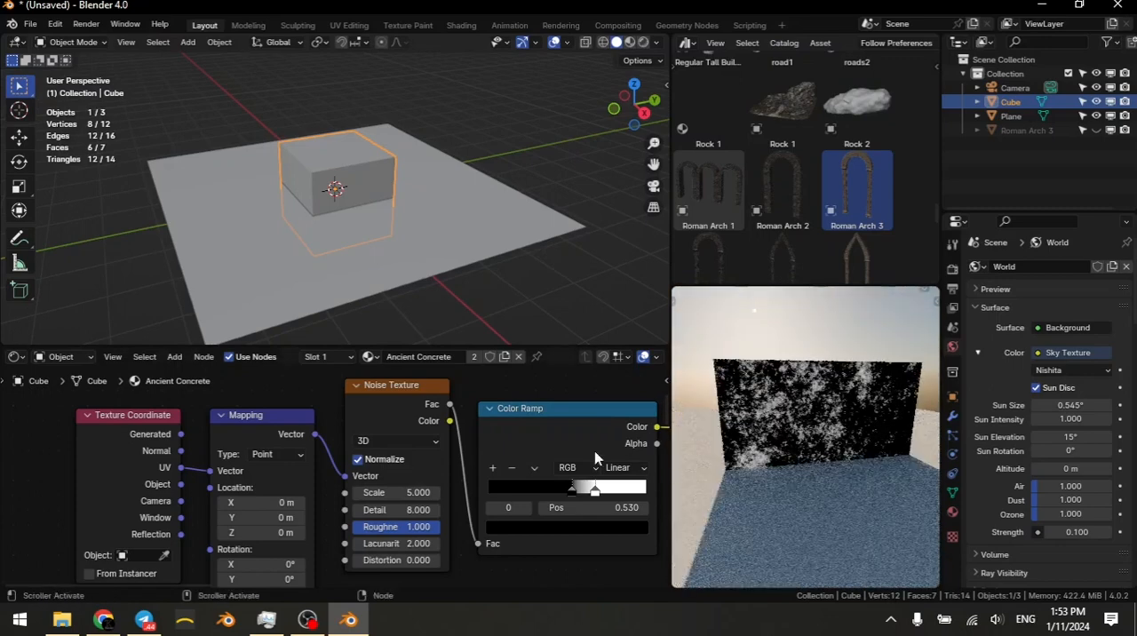
Step: Review the ambient occlusion and noise branches, selecting the Ambient Occlusion node together with its Color Ramp
scroll(545, 473, down, 8)
middle_drag(278, 439, 458, 501)
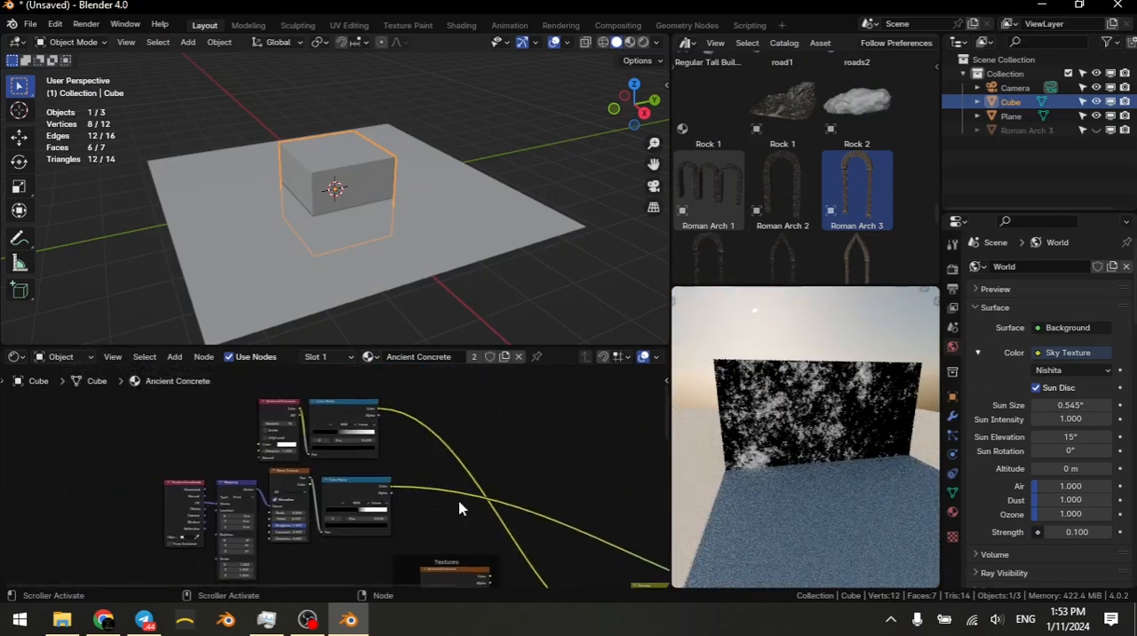
scroll(458, 494, up, 3)
middle_drag(384, 443, 297, 454)
scroll(310, 456, up, 3)
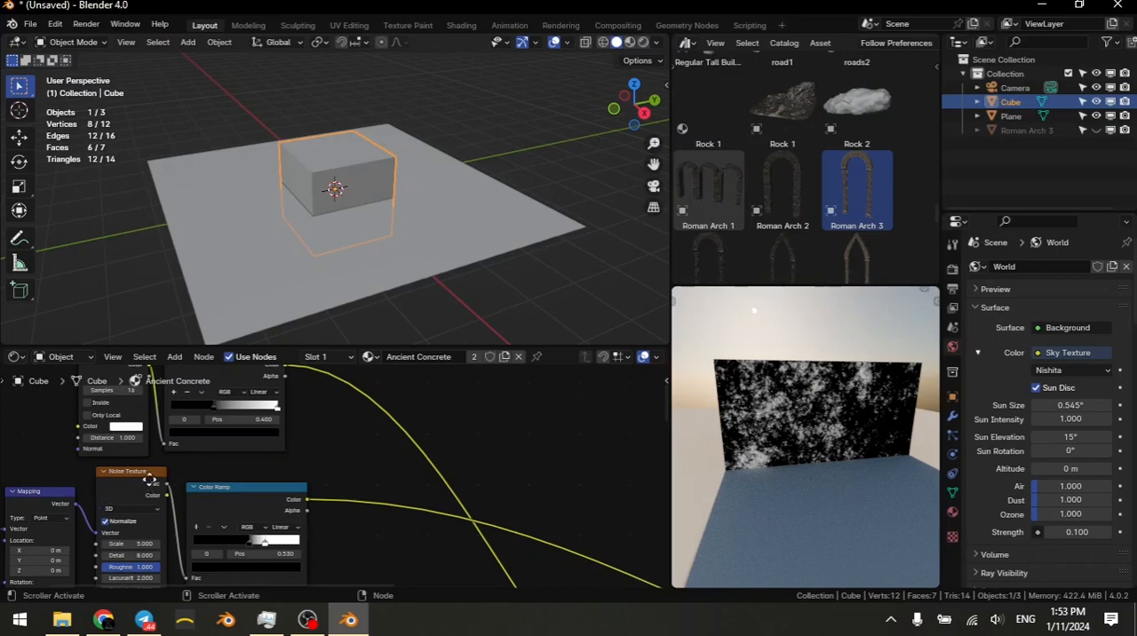
middle_drag(149, 480, 144, 511)
drag(119, 392, 371, 465)
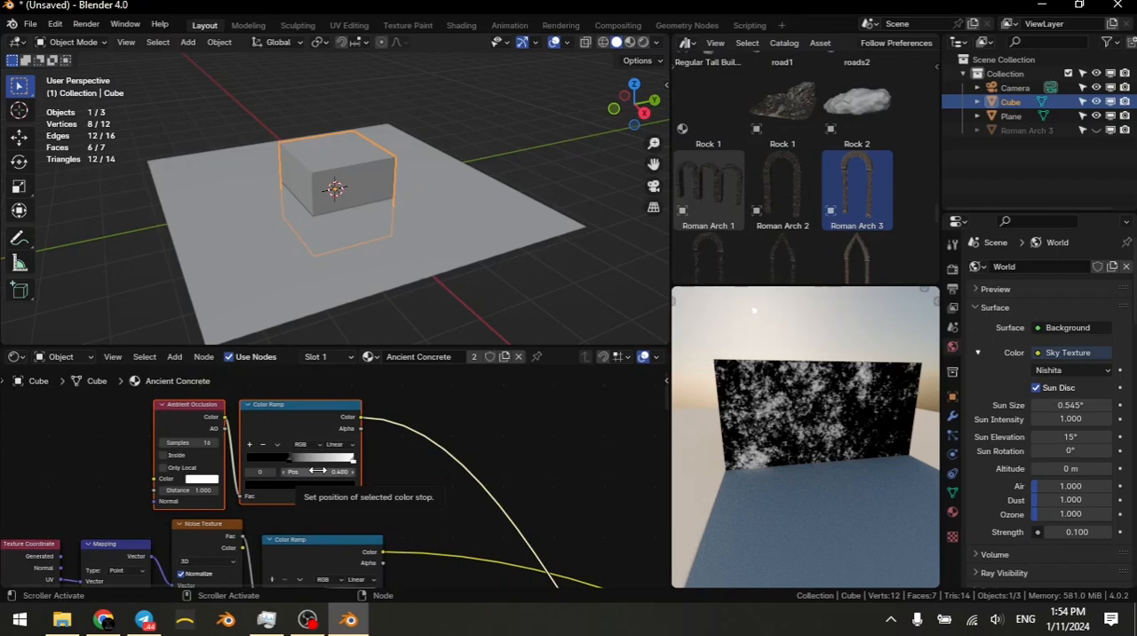
scroll(302, 502, down, 2)
scroll(469, 526, up, 1)
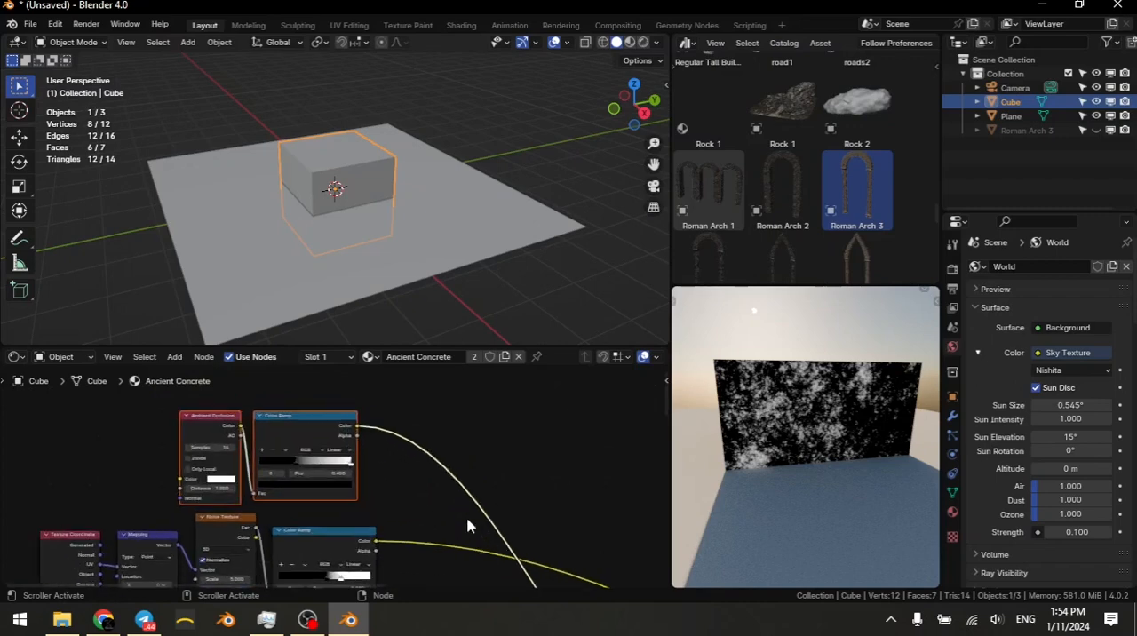
Step: Insert a Mix Color node after the ambient occlusion Color Ramp and connect the noise Color Ramp to its B input
key(shift+a)
mouse_move(442, 455)
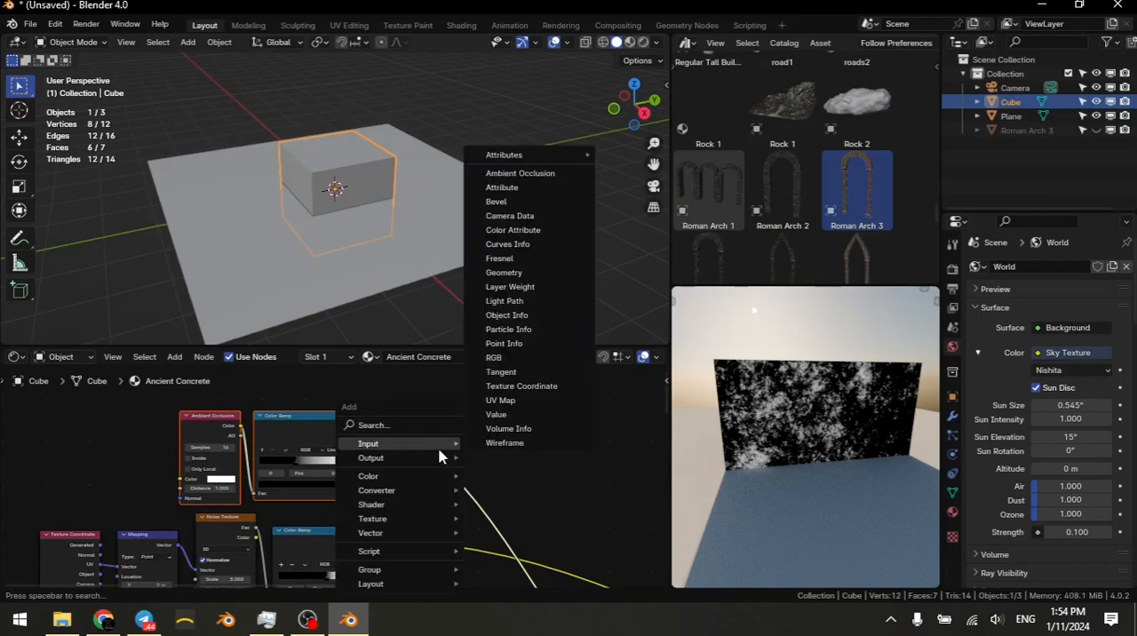
text(mix)
key(Down)
key(Return)
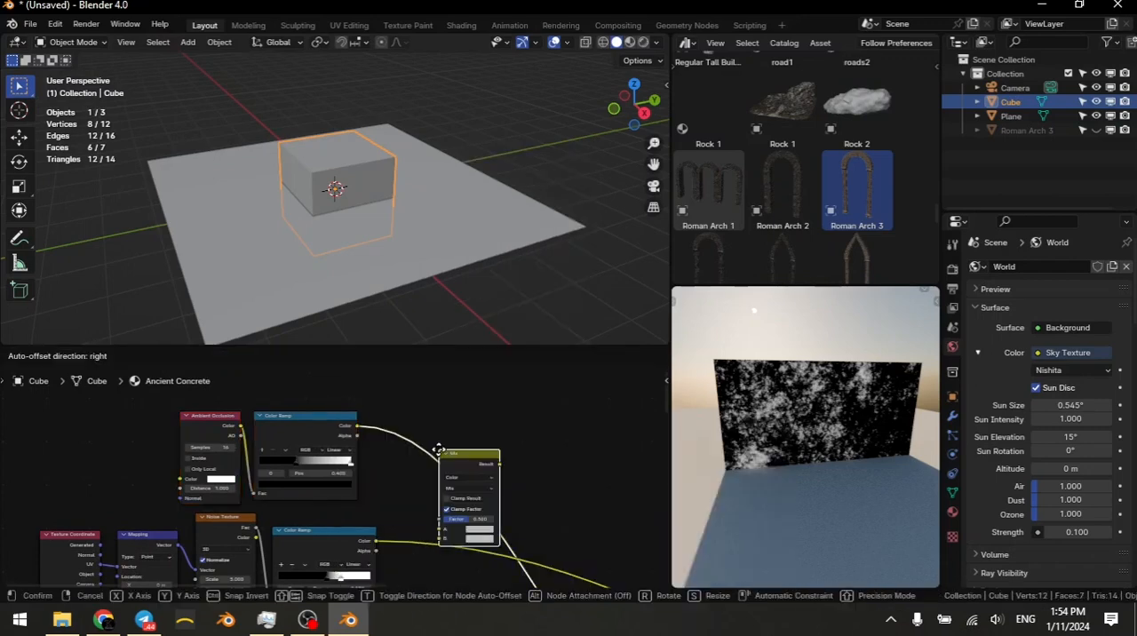
click(439, 434)
drag(376, 540, 442, 512)
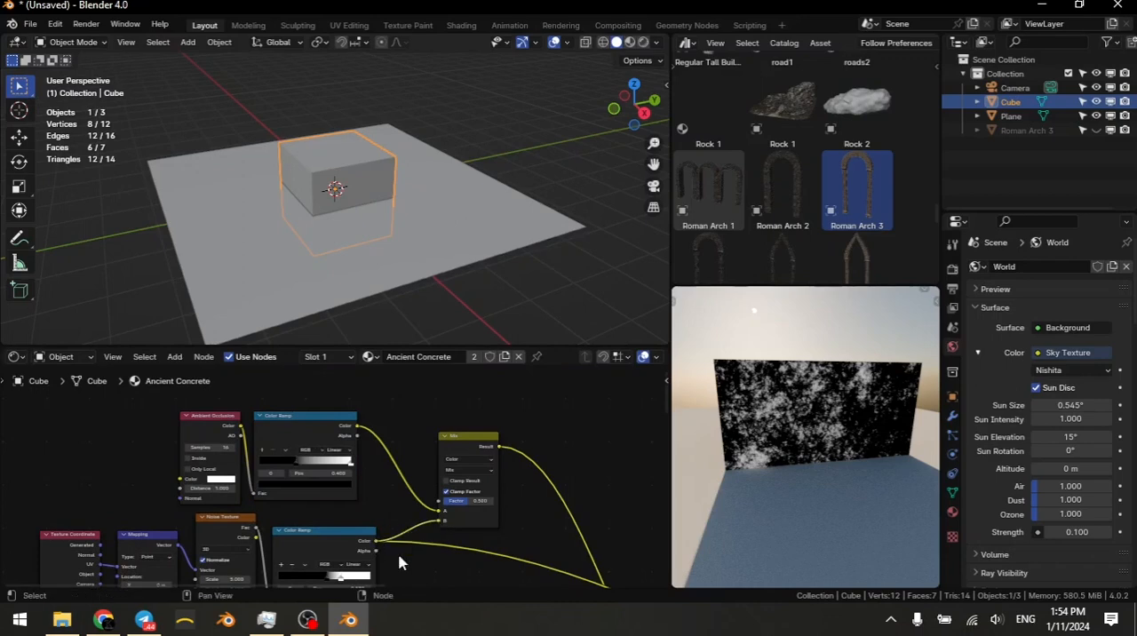
Step: Change the Mix node's blend mode to Subtract and preview its result on the cube
click(468, 469)
click(456, 411)
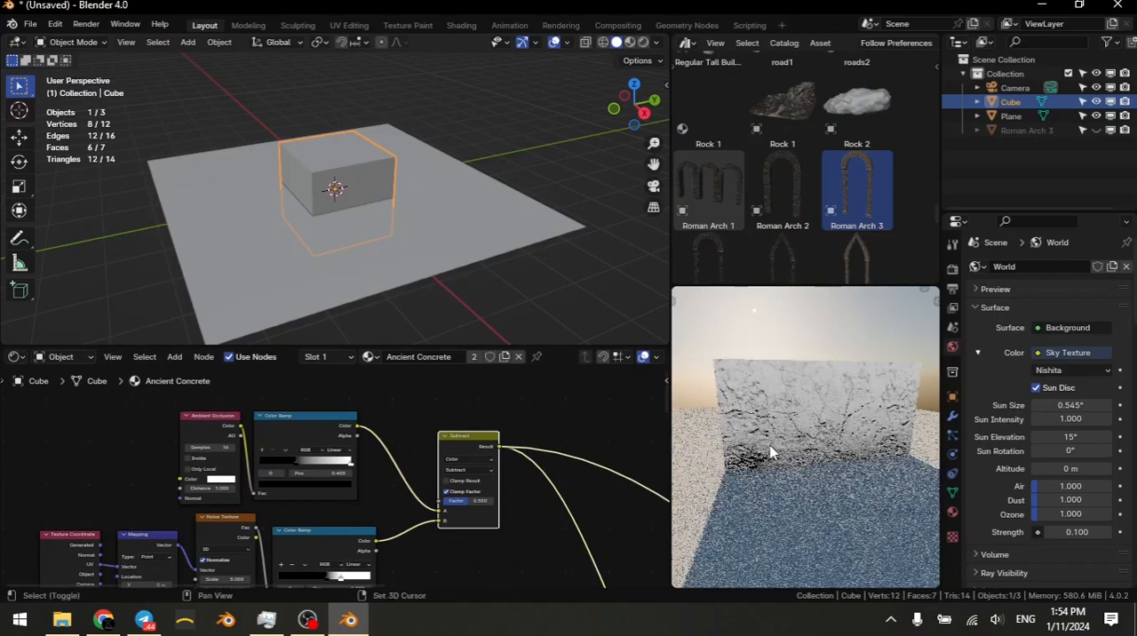
scroll(763, 436, up, 2)
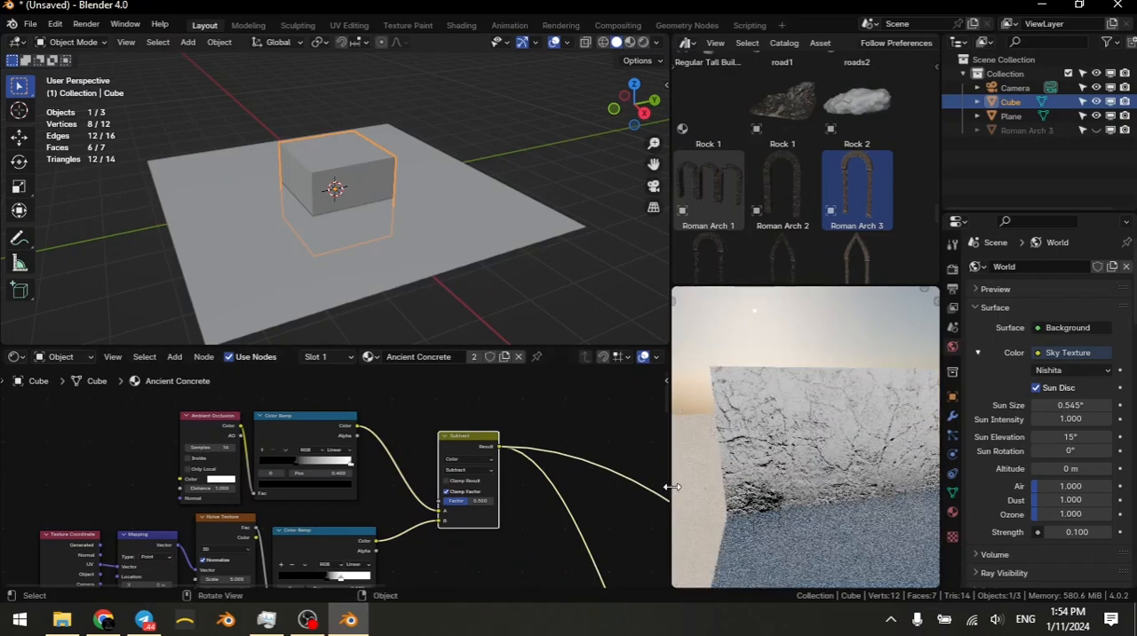
middle_drag(714, 469, 812, 461)
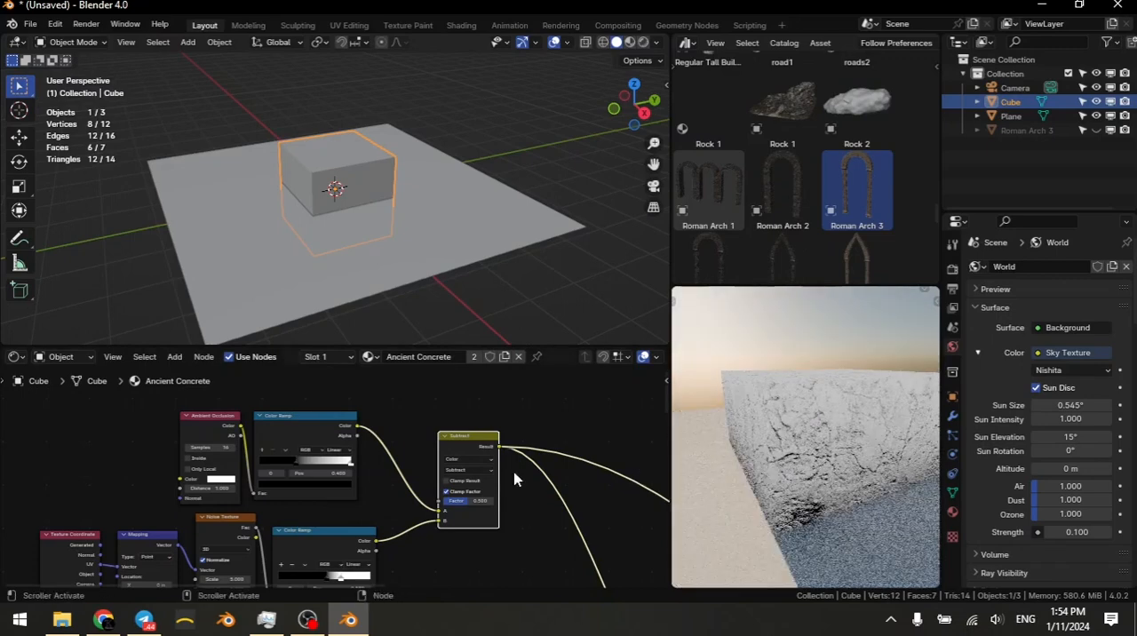
scroll(528, 483, down, 4)
middle_drag(880, 456, 921, 460)
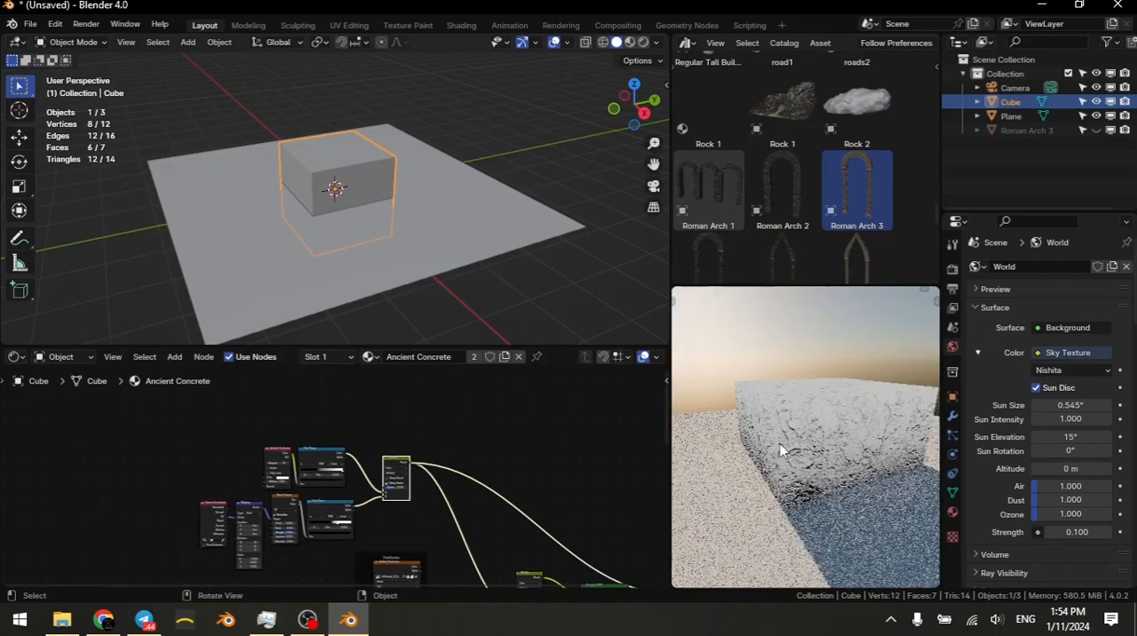
middle_drag(824, 471, 862, 469)
Step: Cut the displacement link running into the Material Output node
scroll(521, 525, up, 2)
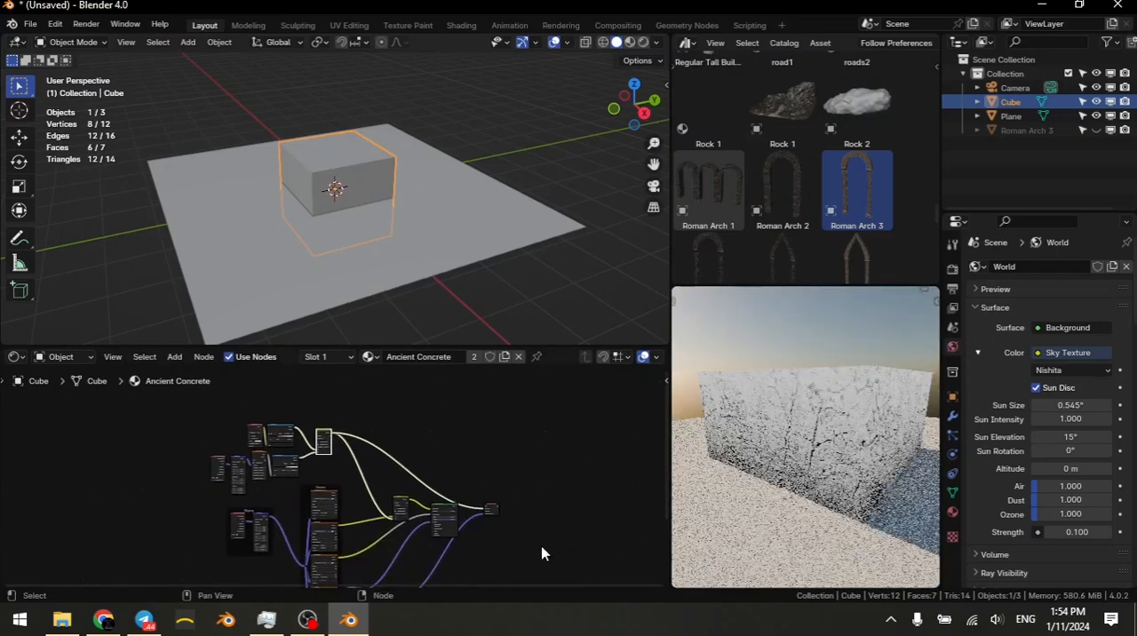
scroll(474, 525, up, 3)
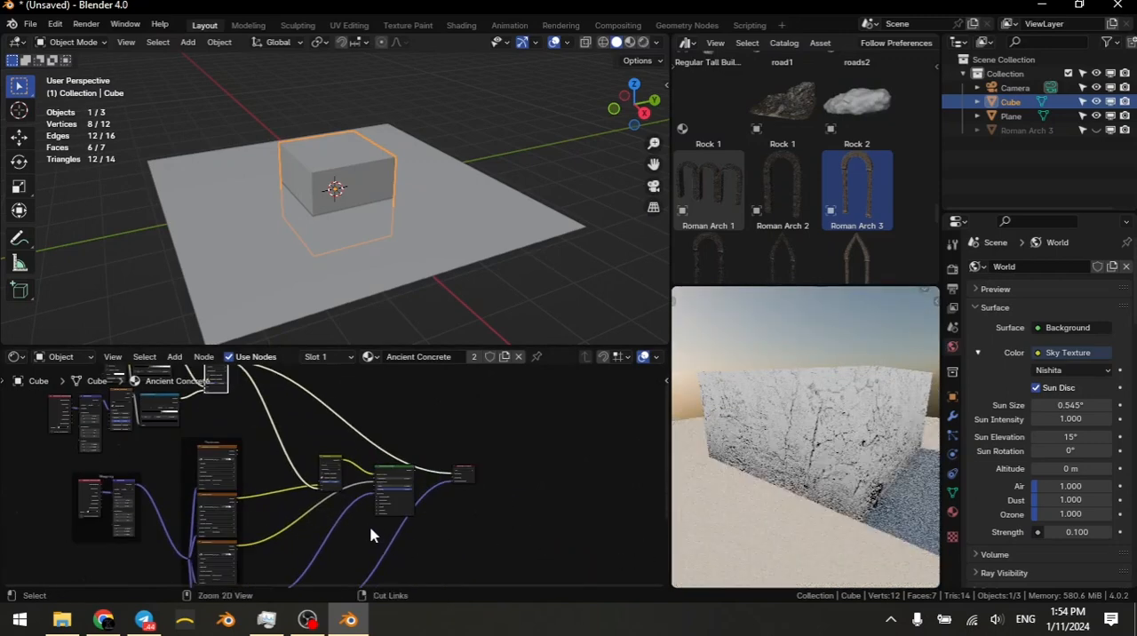
mouse_move(371, 528)
ctrl+right_down()
mouse_move(414, 545)
mouse_move(399, 554)
ctrl+right_up()
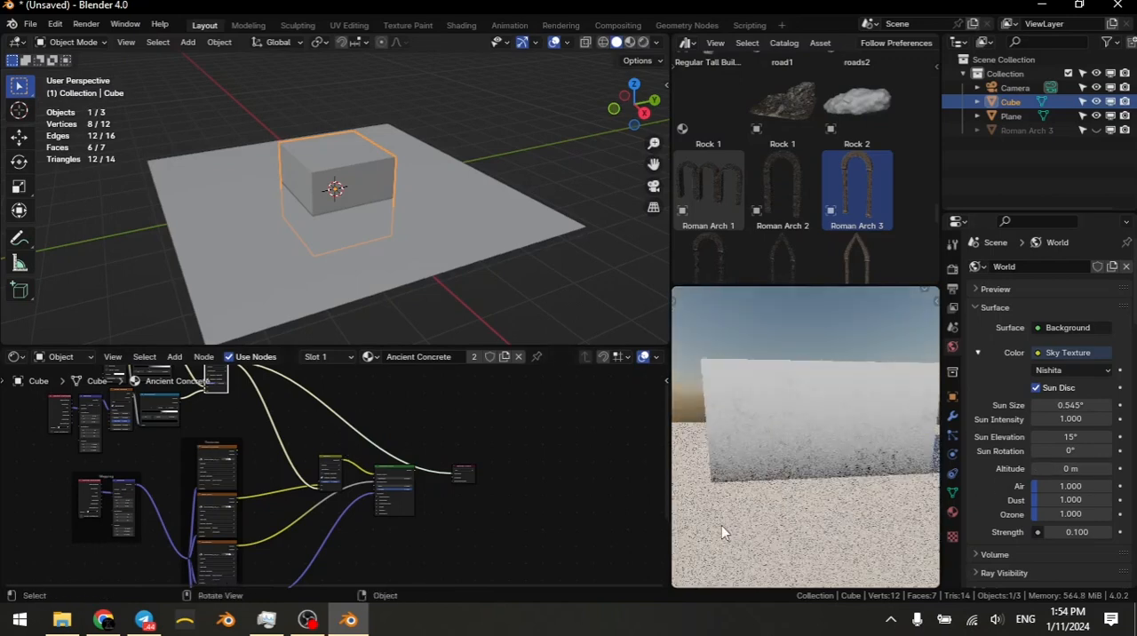
Step: Raise the Subtract node's Factor to 1 and inspect the dirt mask on the cube's sides
scroll(302, 462, up, 6)
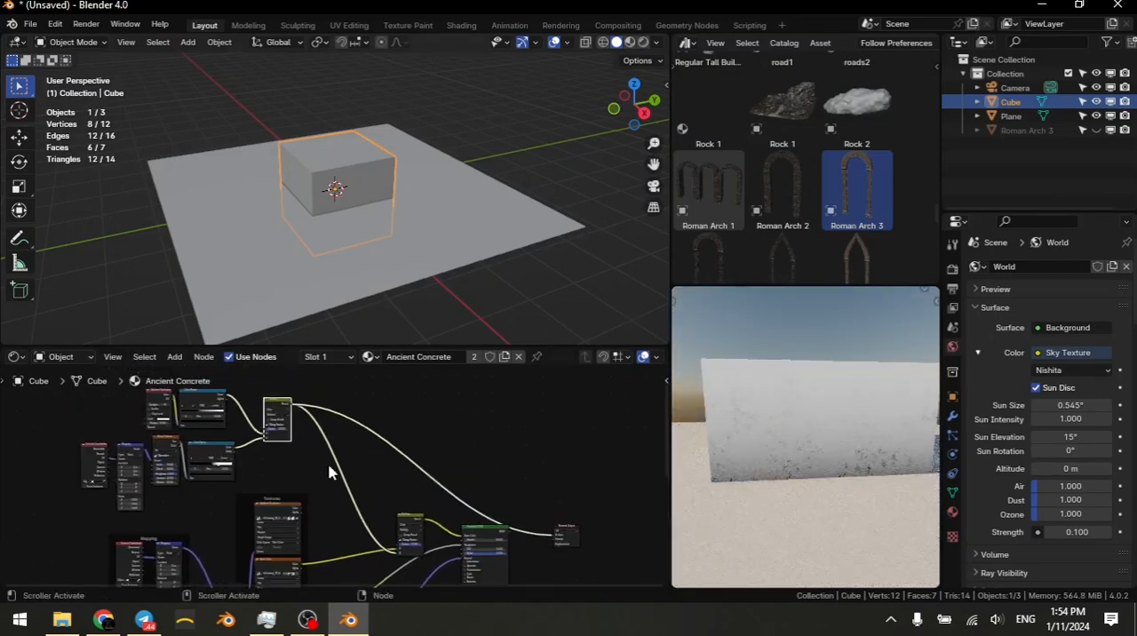
scroll(373, 508, up, 5)
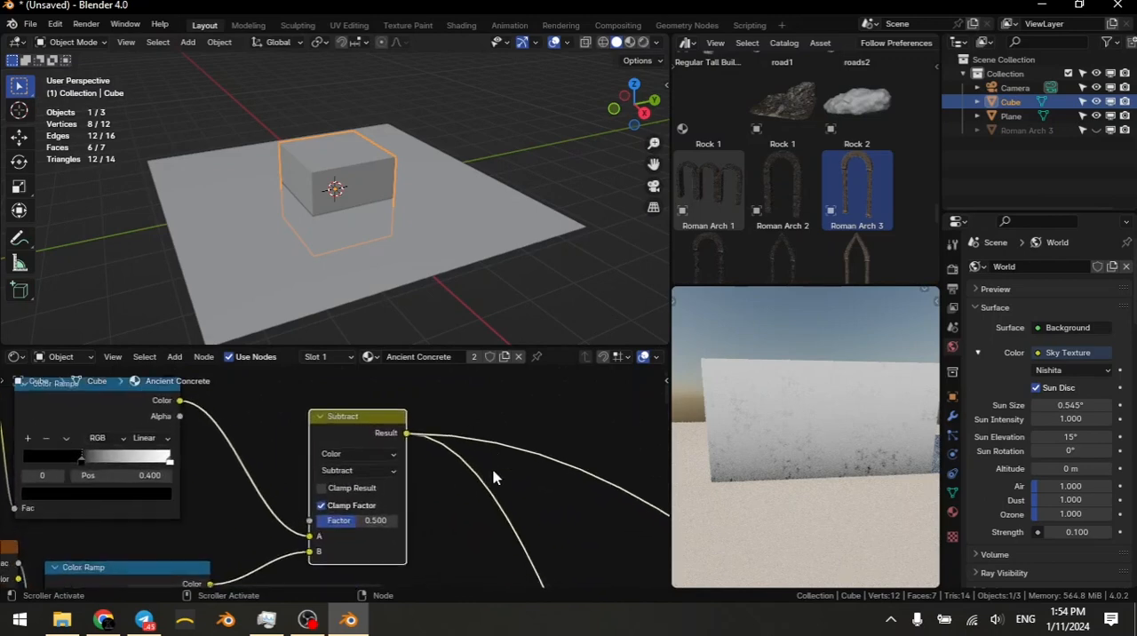
drag(366, 537, 432, 544)
middle_drag(866, 495, 696, 470)
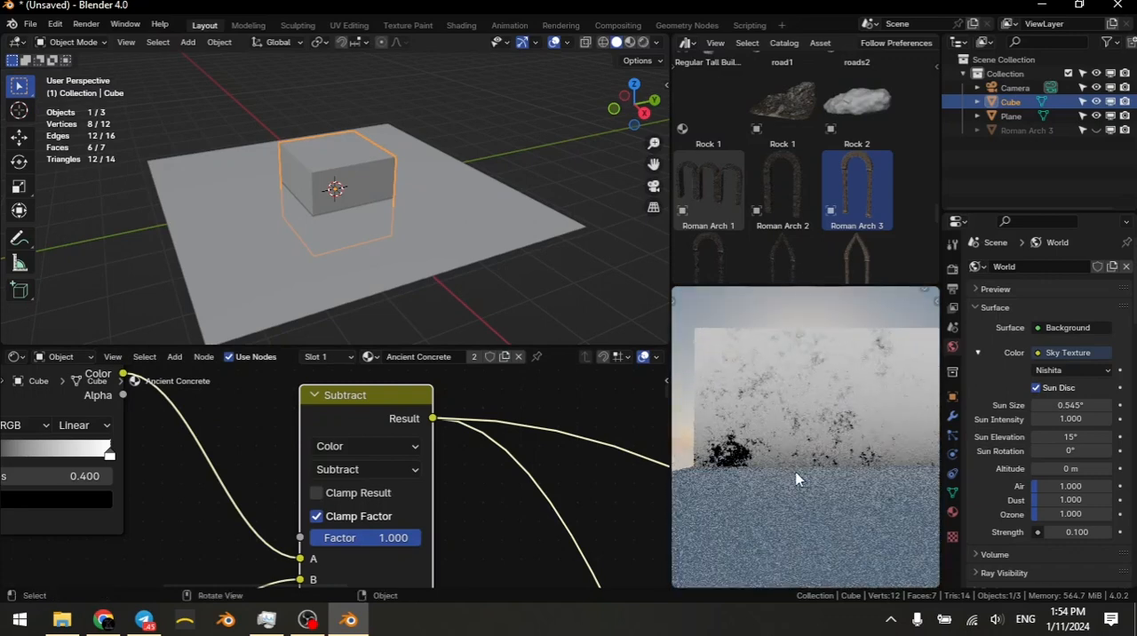
middle_drag(787, 413, 911, 443)
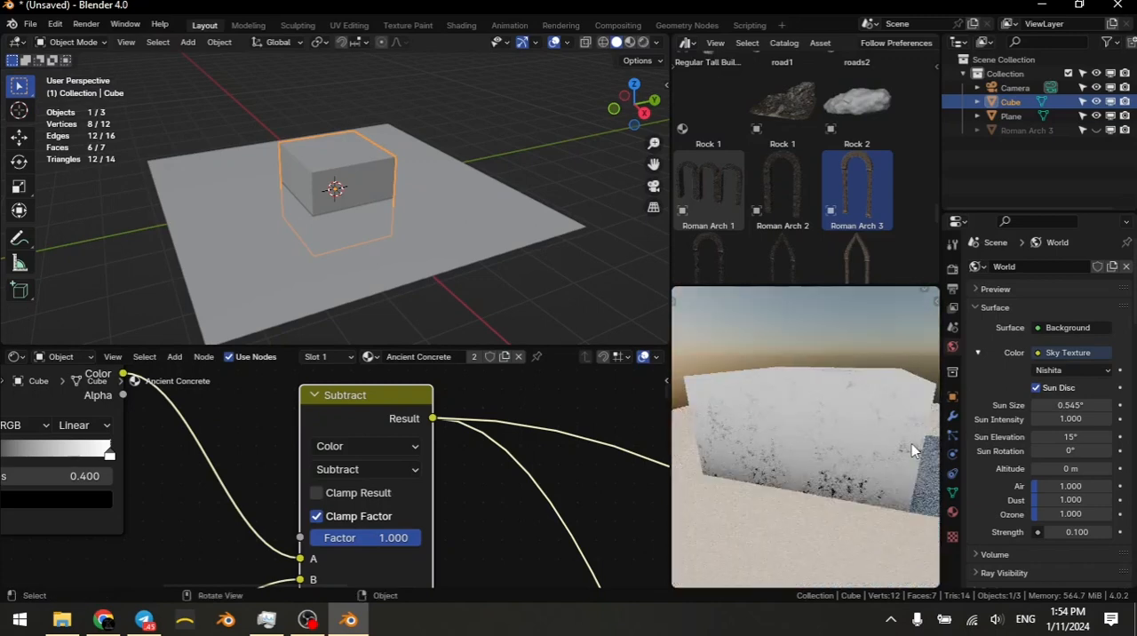
scroll(426, 455, down, 3)
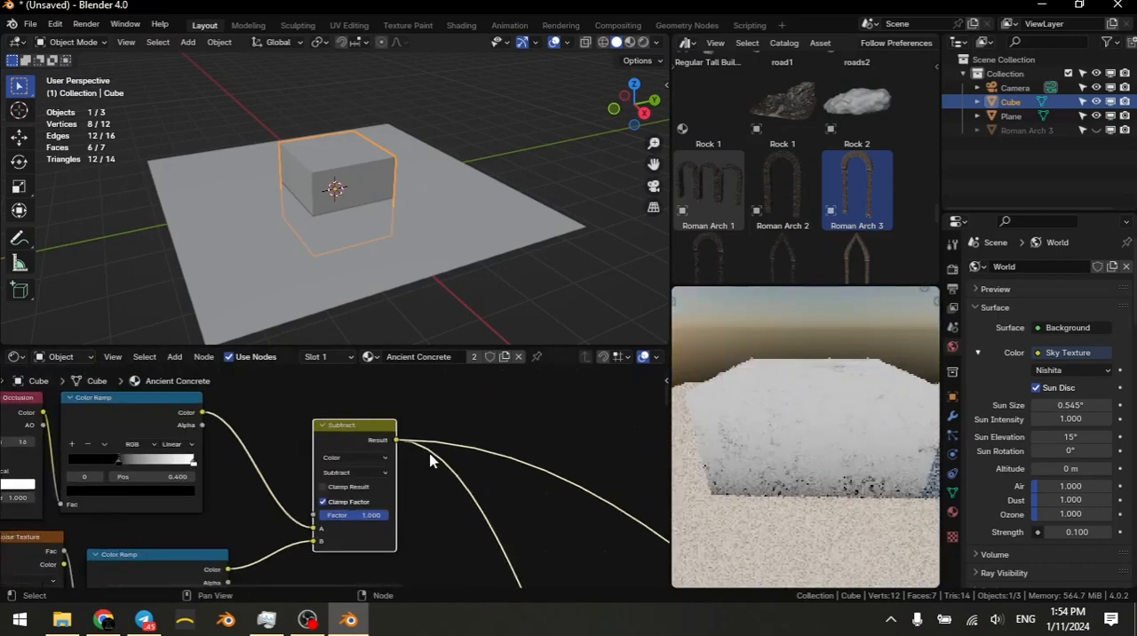
Step: Move the noise Color Ramp's black stop to 0.455 and inspect the dirt mask on the cube's sides and top
middle_drag(430, 460, 461, 480)
middle_drag(275, 499, 398, 434)
scroll(362, 489, up, 5)
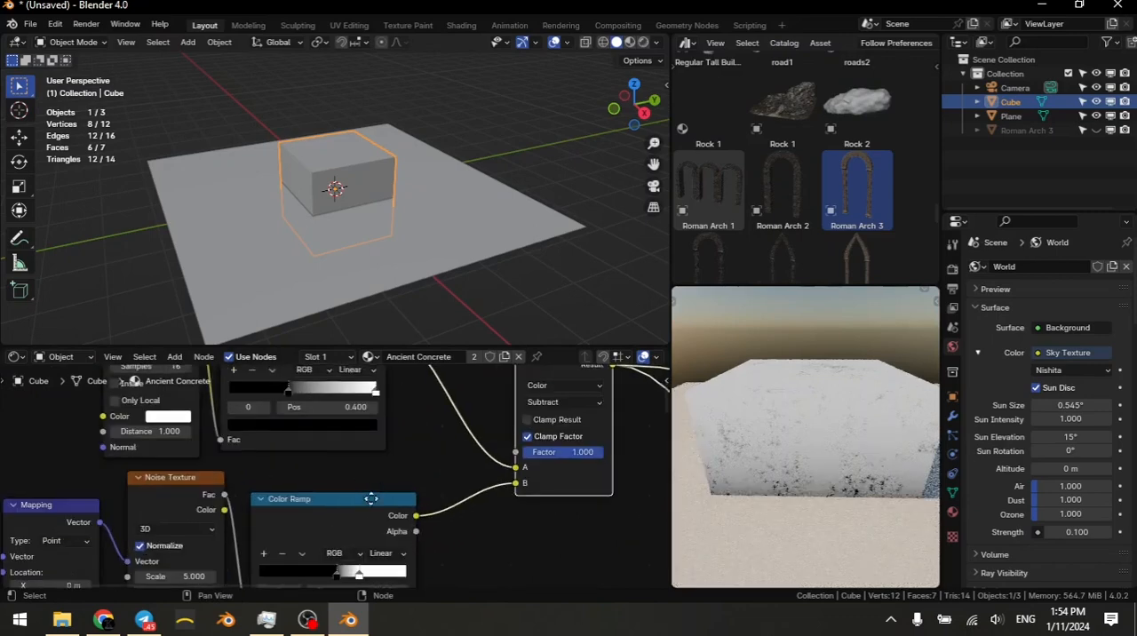
middle_drag(355, 481, 359, 409)
scroll(396, 517, up, 4)
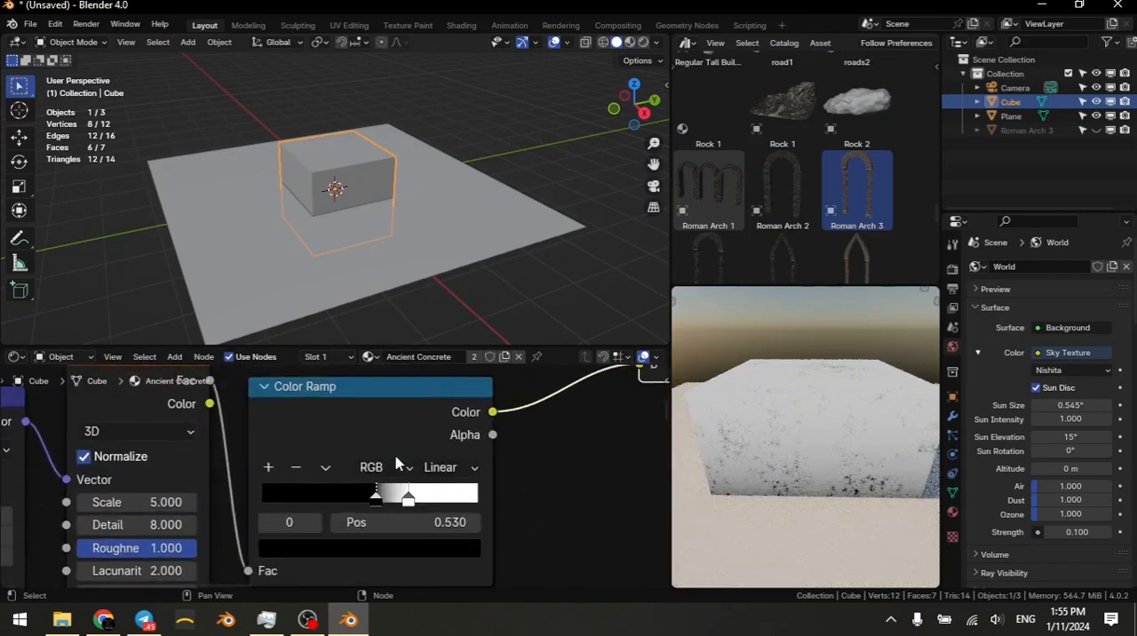
drag(396, 520, 374, 535)
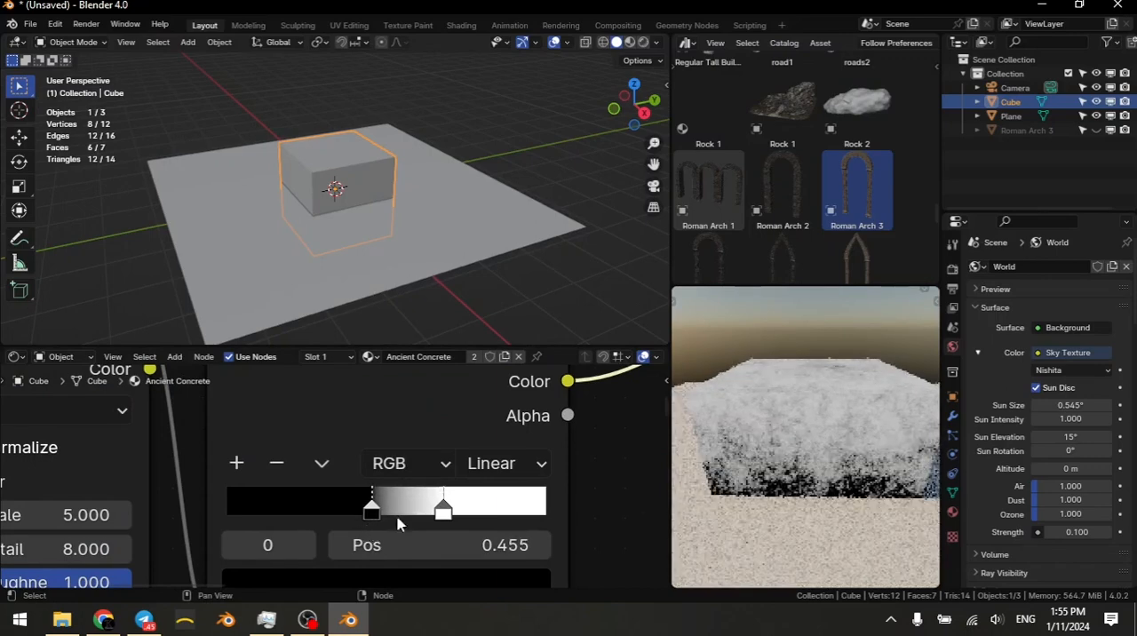
middle_drag(796, 483, 736, 476)
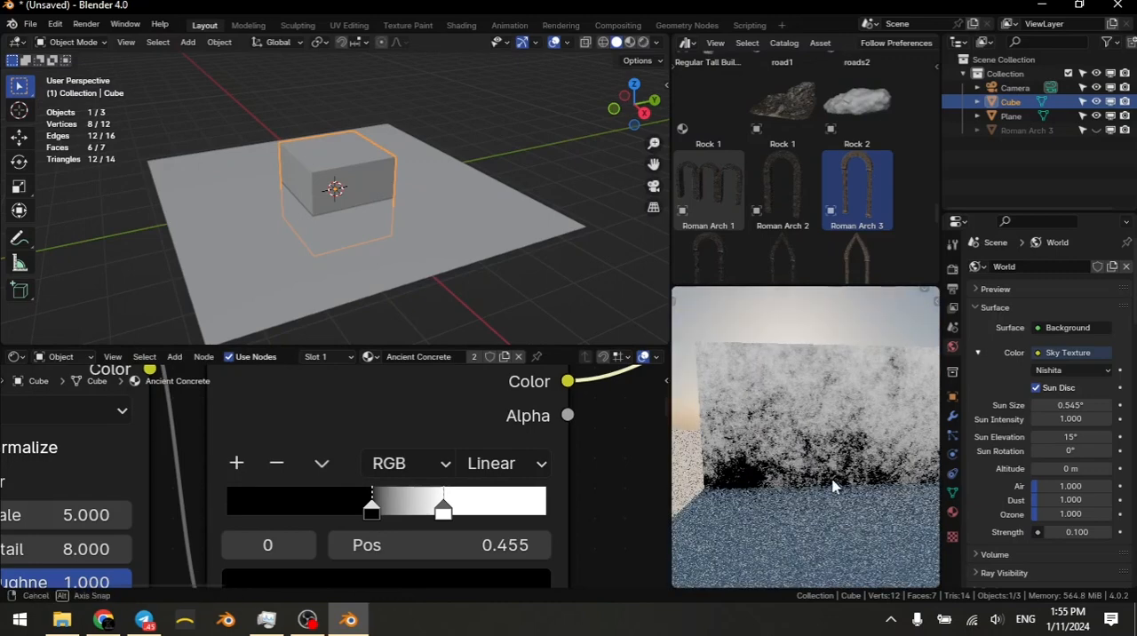
middle_drag(834, 482, 815, 513)
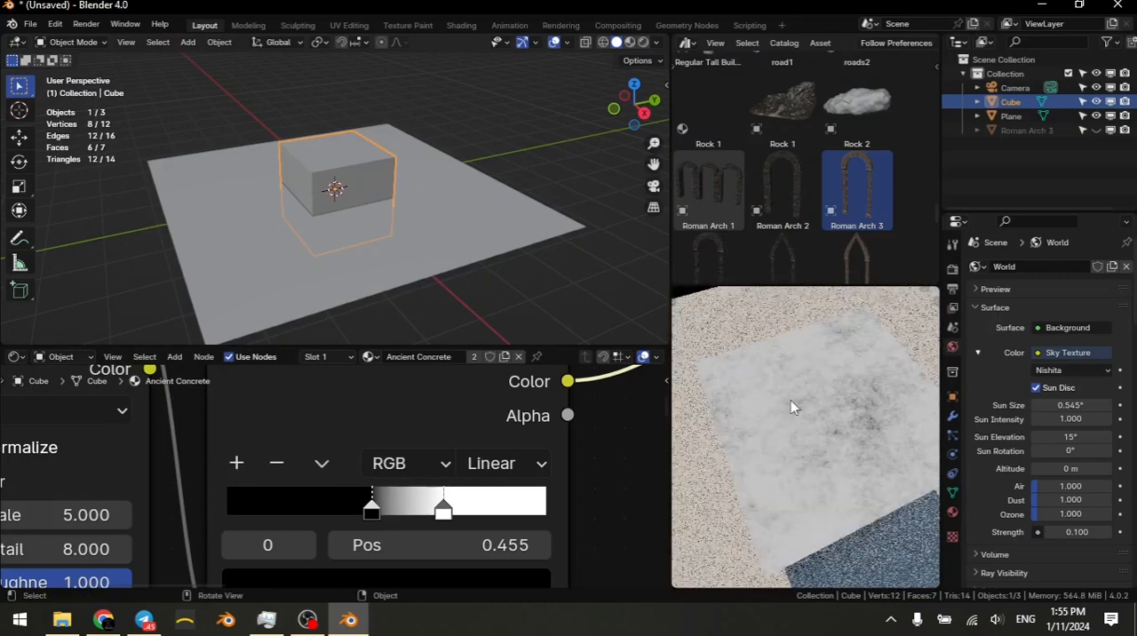
middle_drag(859, 392, 536, 458)
Step: Add a second Color Ramp fed by the Ambient Occlusion node's Color output and place it above the existing ramp
scroll(537, 459, down, 9)
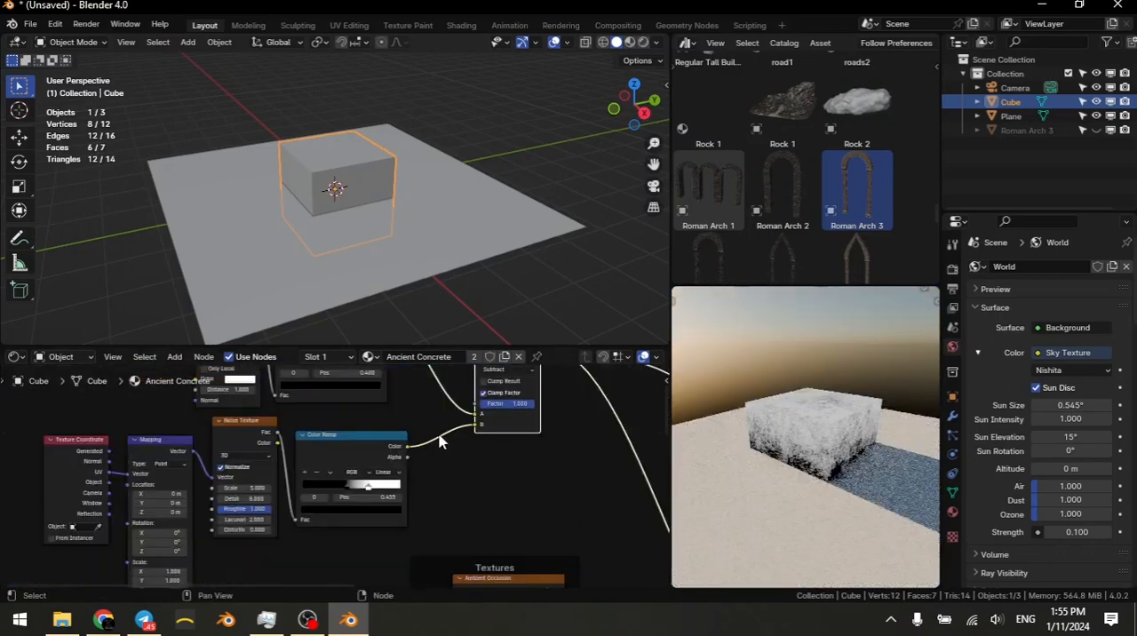
middle_drag(410, 382, 450, 519)
middle_drag(306, 469, 415, 534)
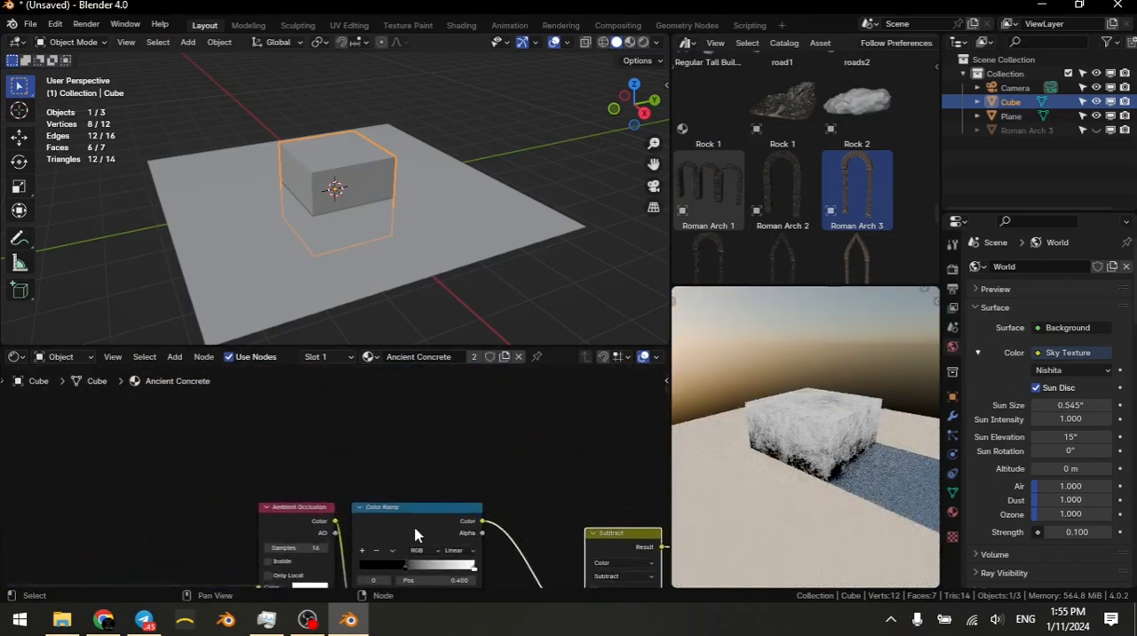
drag(336, 520, 382, 440)
text(col)
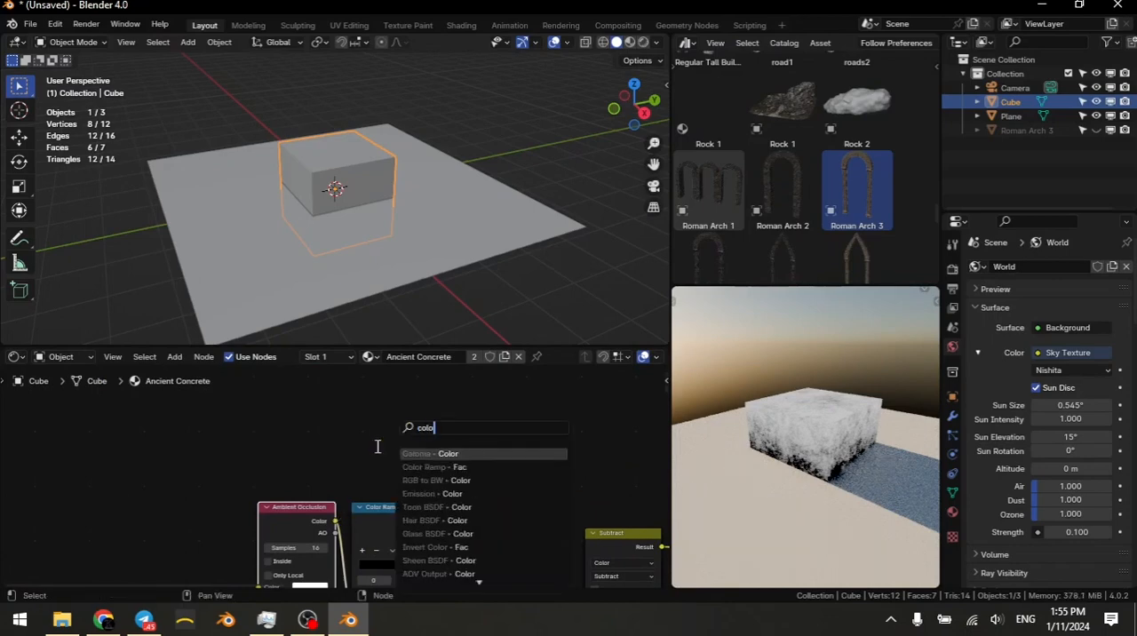
text(o)
key(Down)
key(Return)
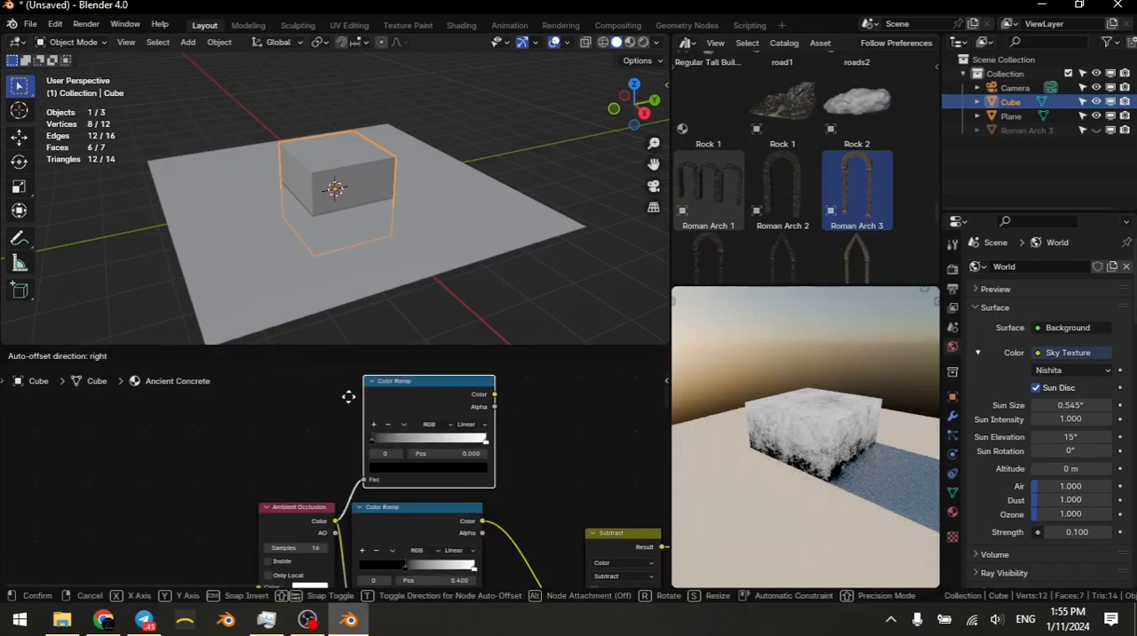
click(335, 399)
Step: Connect the new Color Ramp's Color output to the Subtract node's Factor input
middle_drag(474, 440, 516, 513)
scroll(338, 480, down, 3)
scroll(454, 500, up, 7)
scroll(453, 513, up, 8)
scroll(607, 464, down, 5)
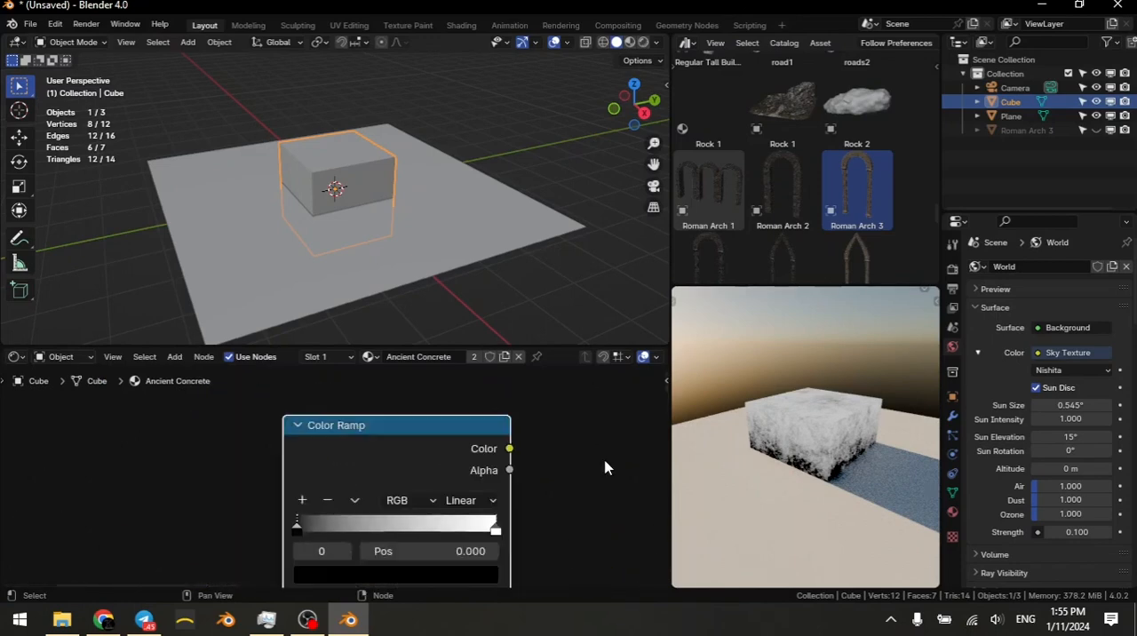
middle_drag(607, 464, 579, 440)
scroll(647, 507, down, 4)
middle_drag(647, 507, 459, 456)
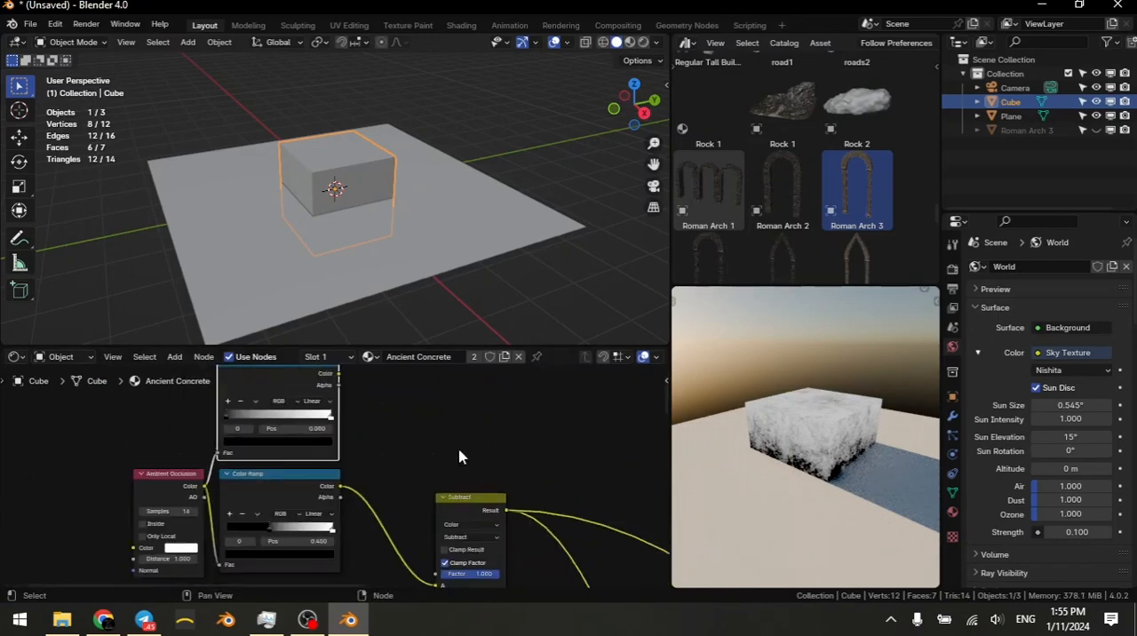
scroll(459, 456, up, 2)
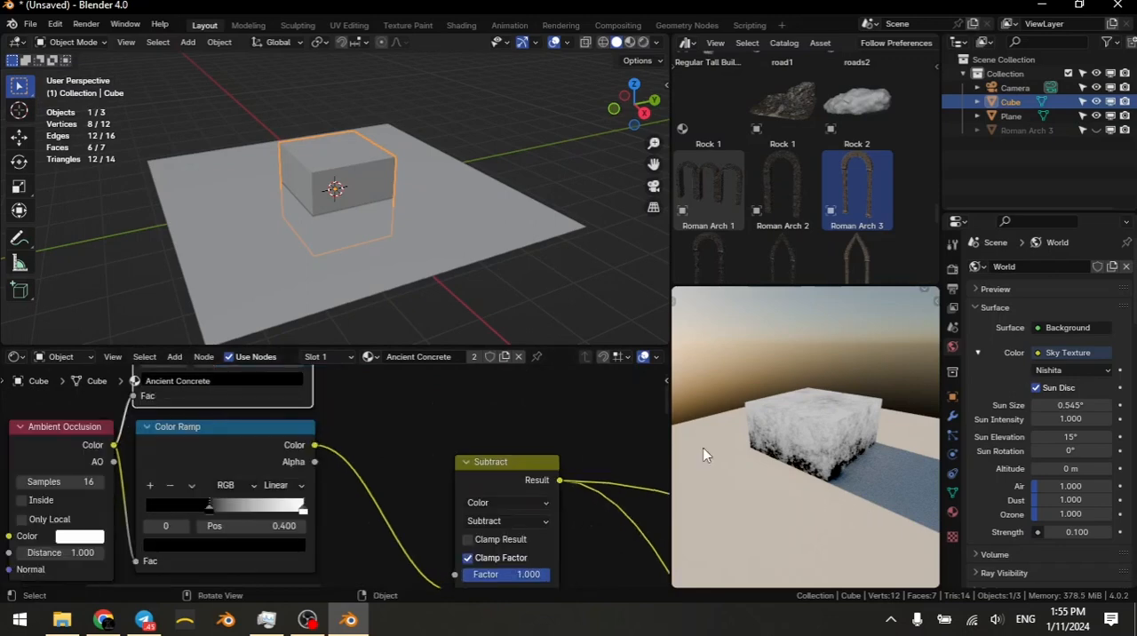
scroll(458, 482, down, 3)
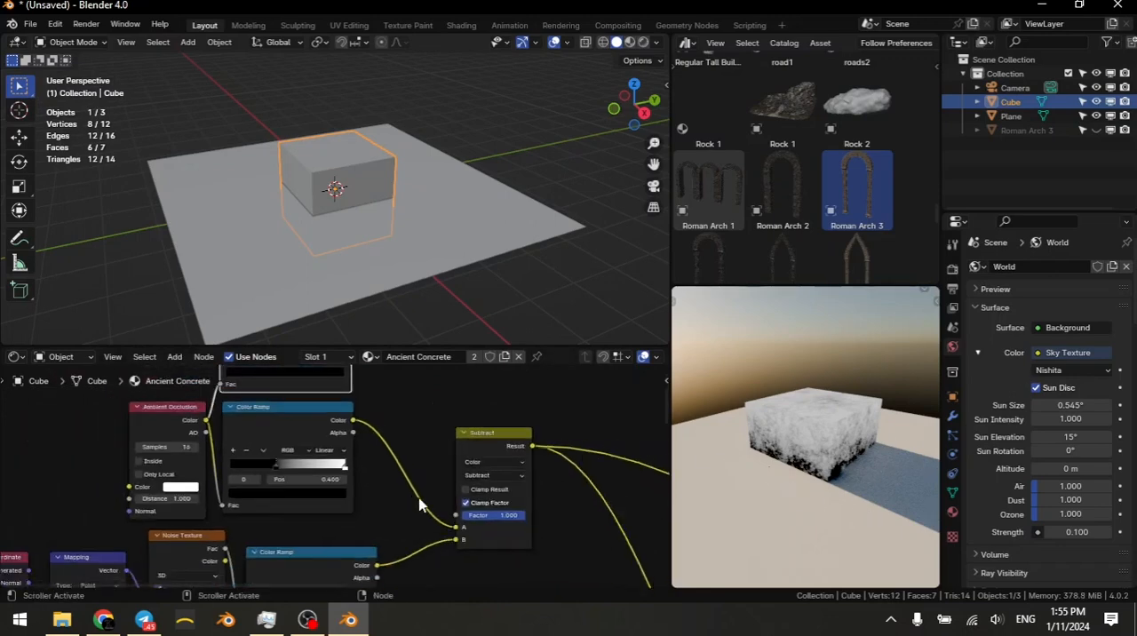
scroll(418, 500, up, 1)
drag(449, 442, 418, 454)
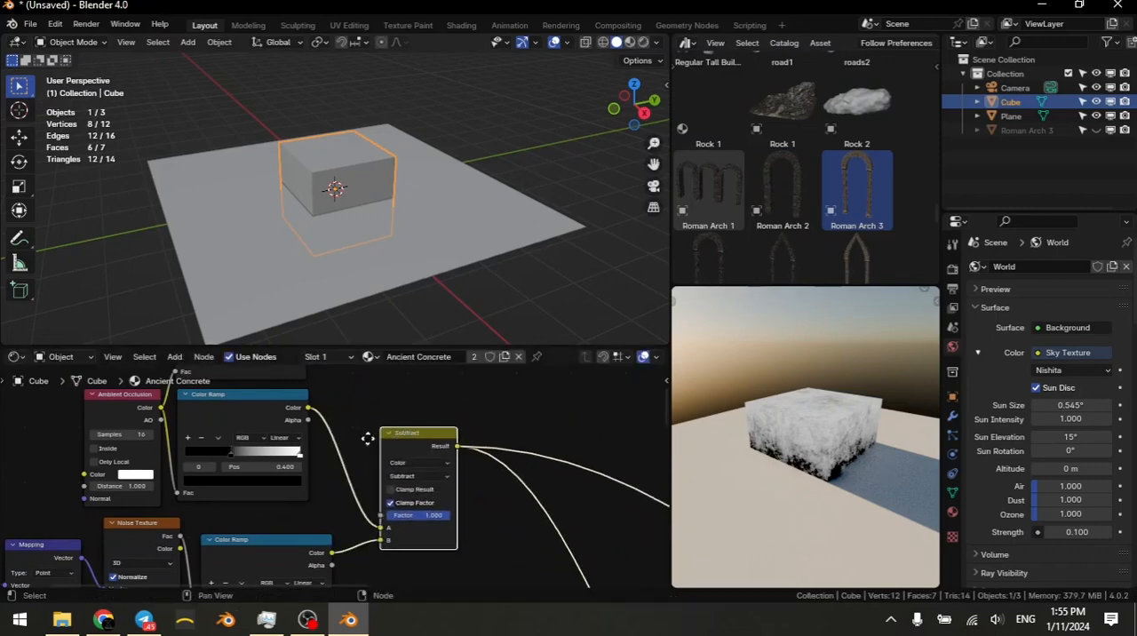
middle_drag(368, 439, 437, 509)
middle_drag(384, 405, 399, 480)
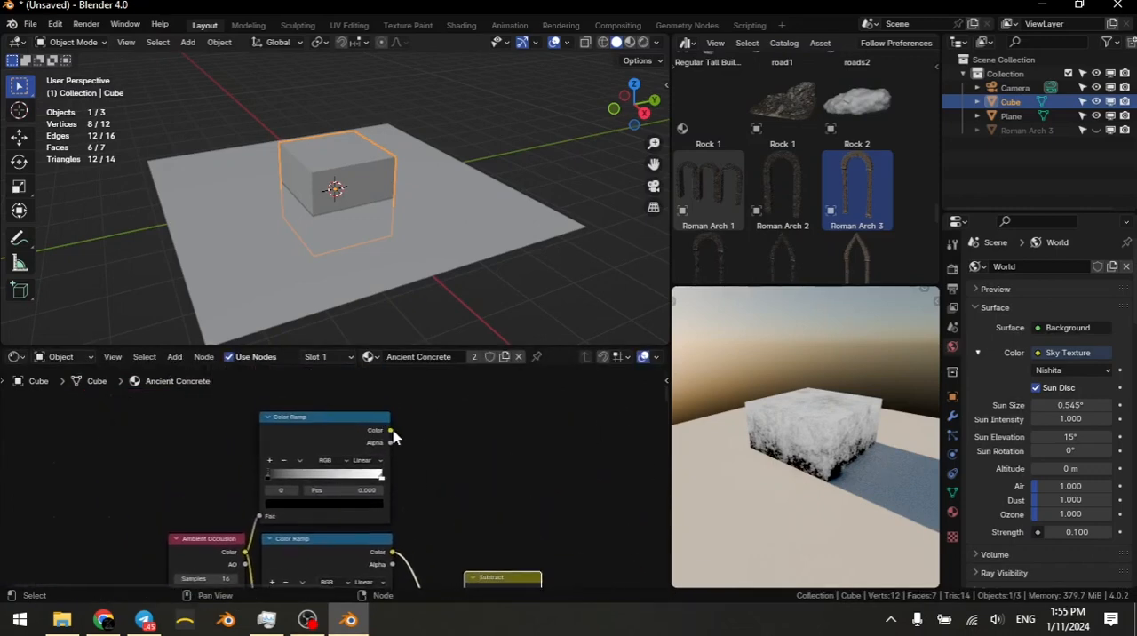
drag(391, 432, 469, 531)
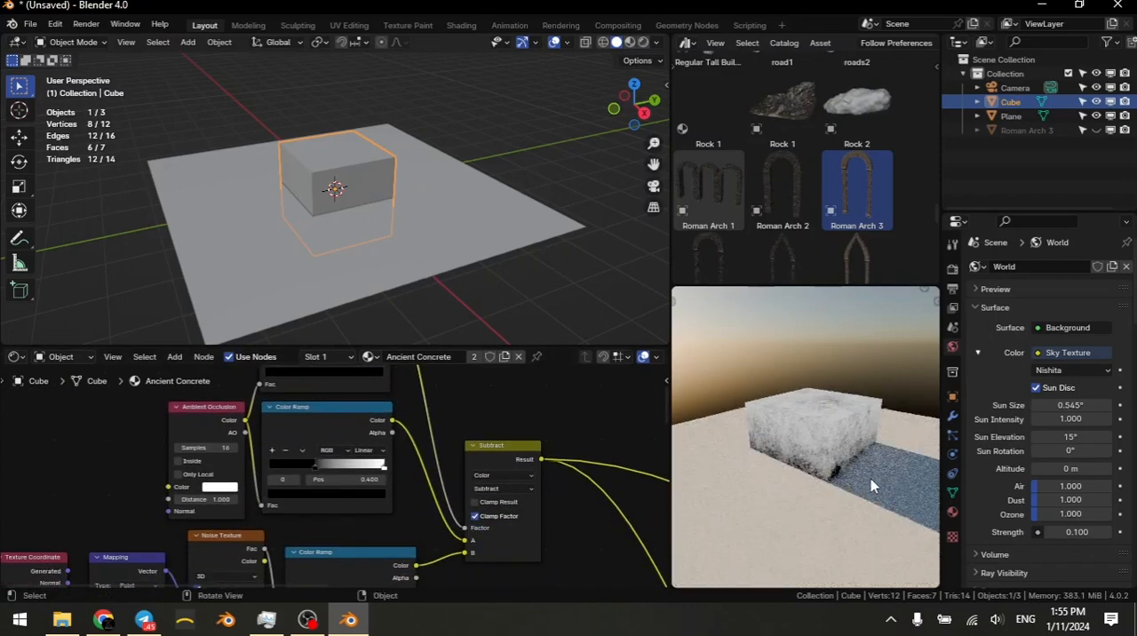
Step: Flip the Color Ramp that drives the Subtract Factor and inspect the mask along the cube's base and top
middle_drag(373, 416, 441, 489)
scroll(445, 484, up, 4)
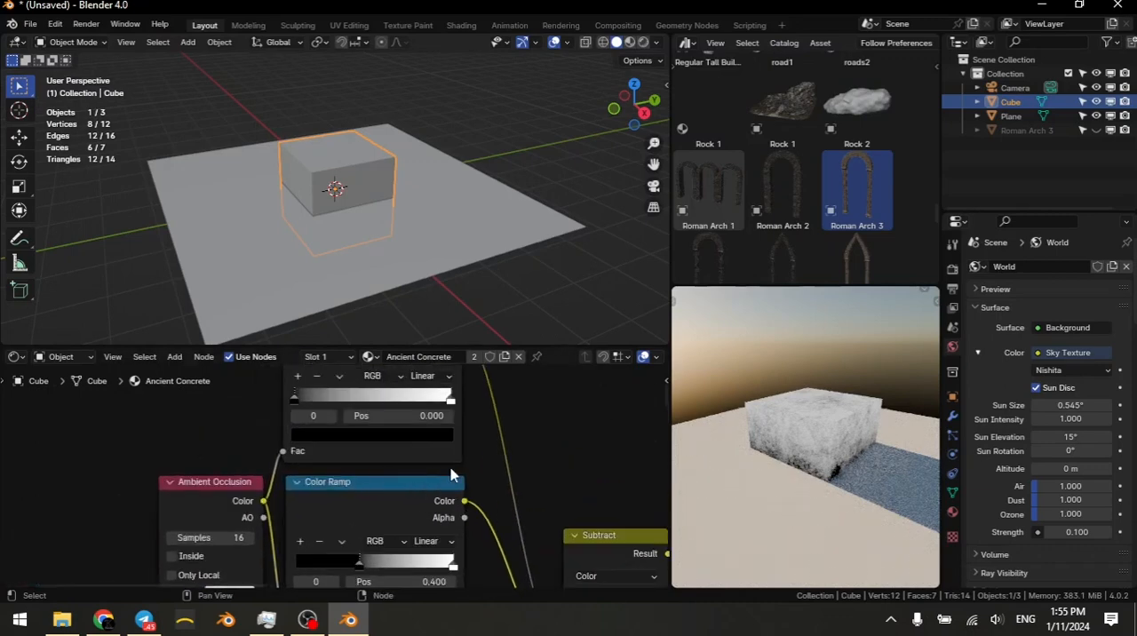
scroll(382, 452, up, 3)
click(386, 441)
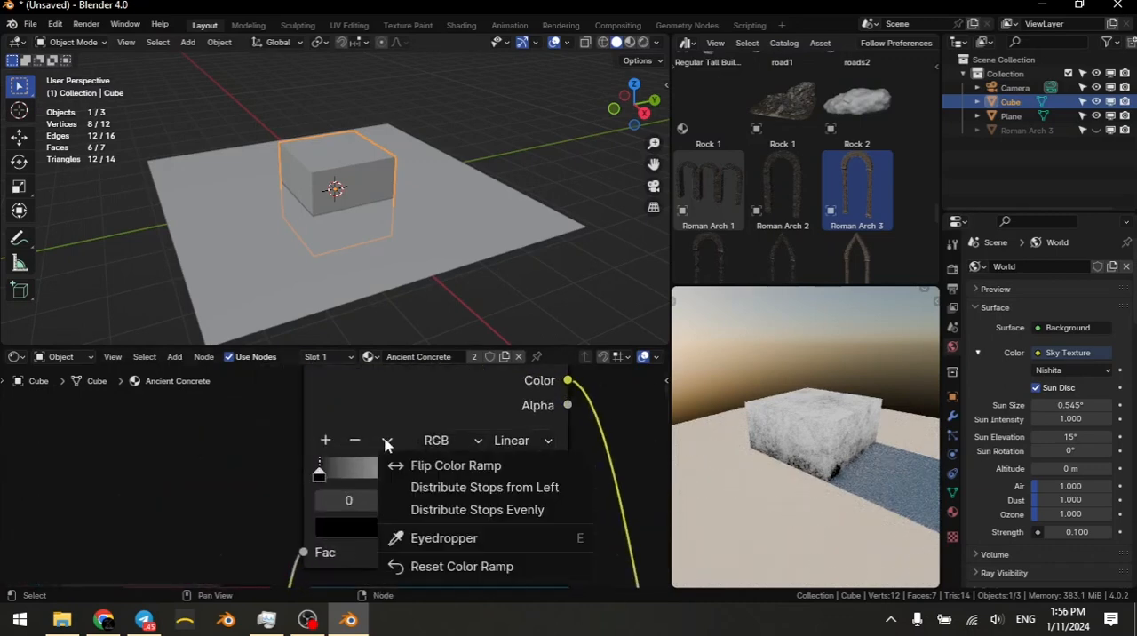
click(423, 469)
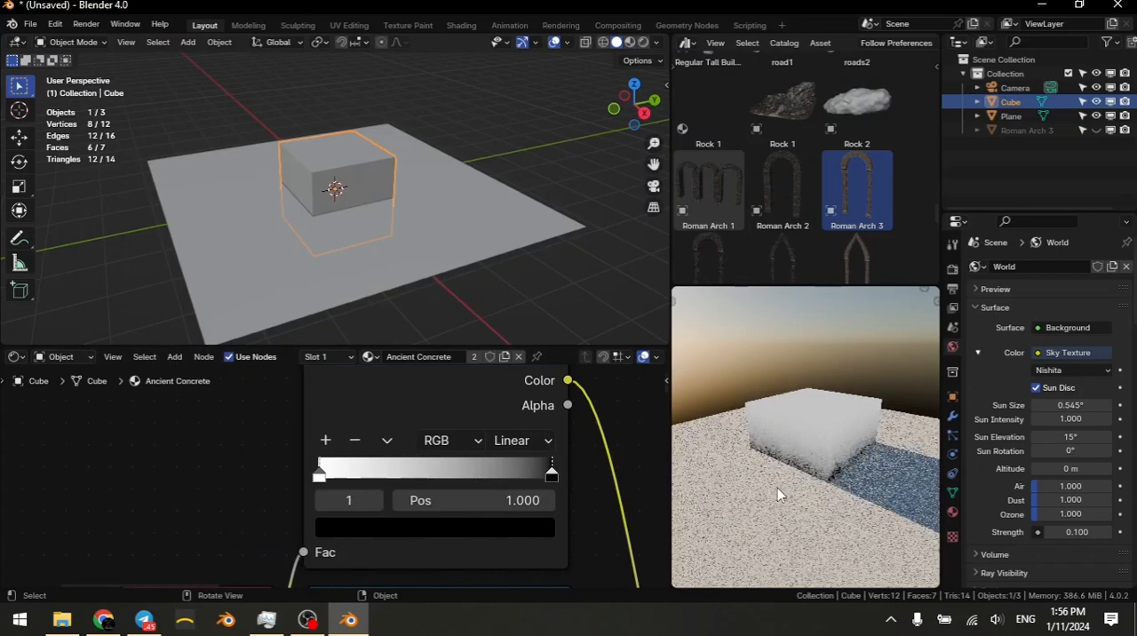
scroll(826, 512, up, 4)
mouse_move(825, 509)
middle_down()
mouse_move(827, 523)
mouse_move(802, 500)
mouse_move(769, 498)
mouse_move(817, 523)
middle_up()
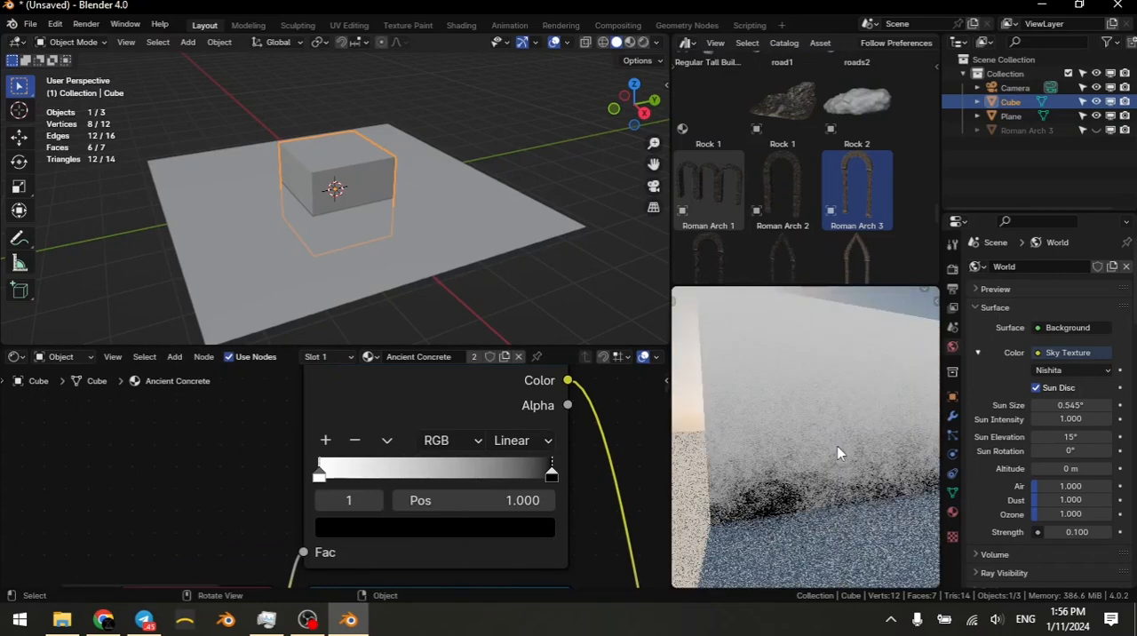
middle_drag(765, 409, 882, 448)
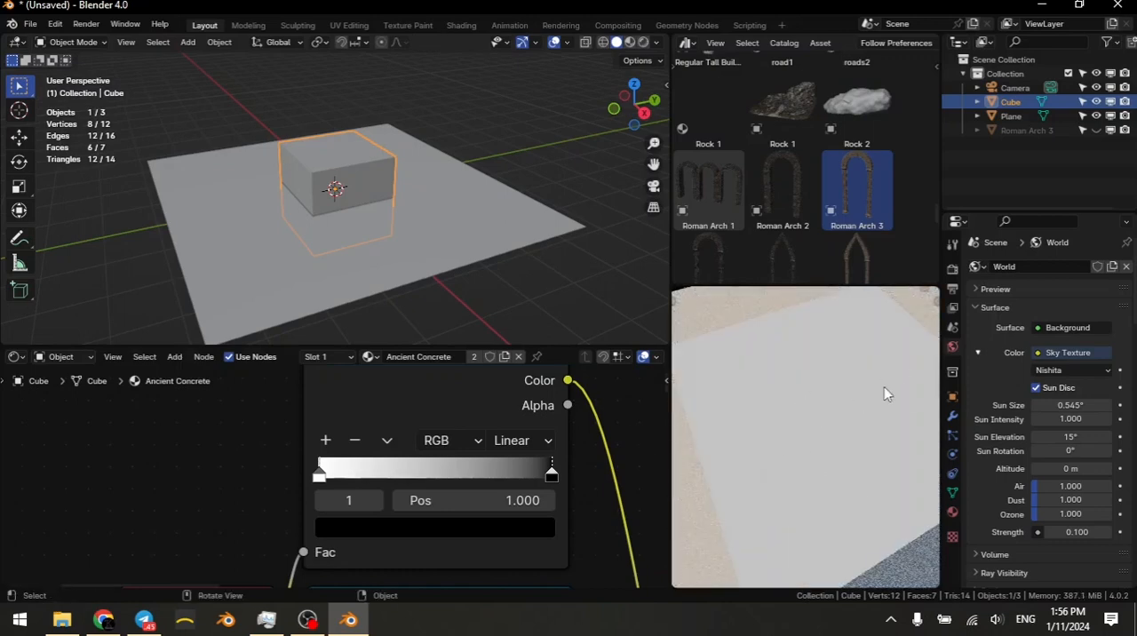
scroll(811, 474, up, 2)
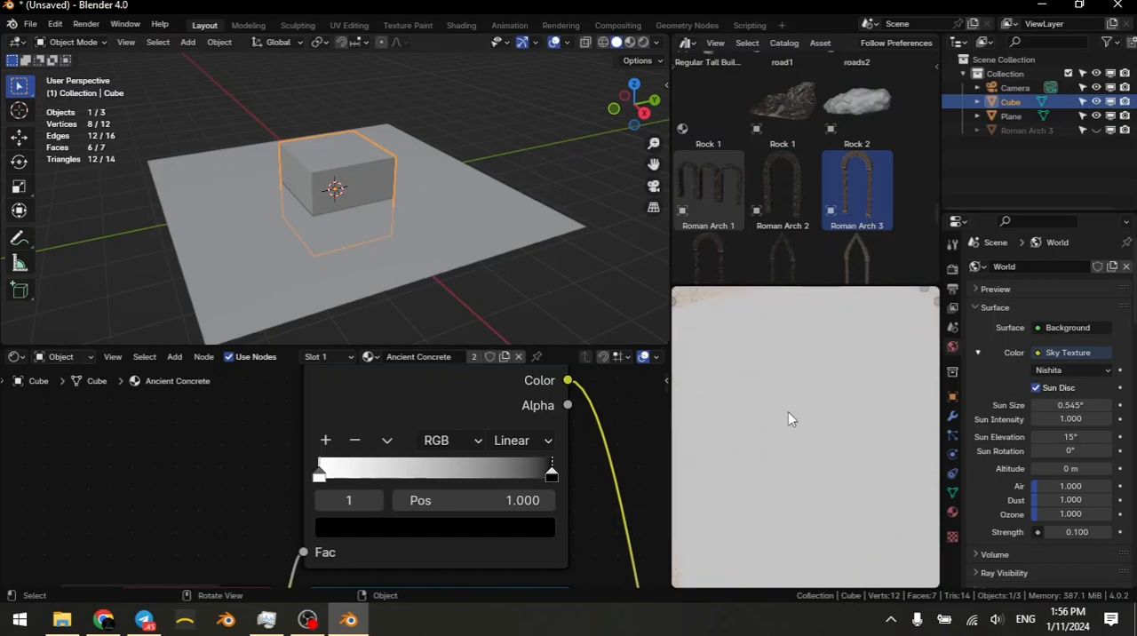
scroll(822, 477, down, 2)
middle_drag(825, 495, 832, 412)
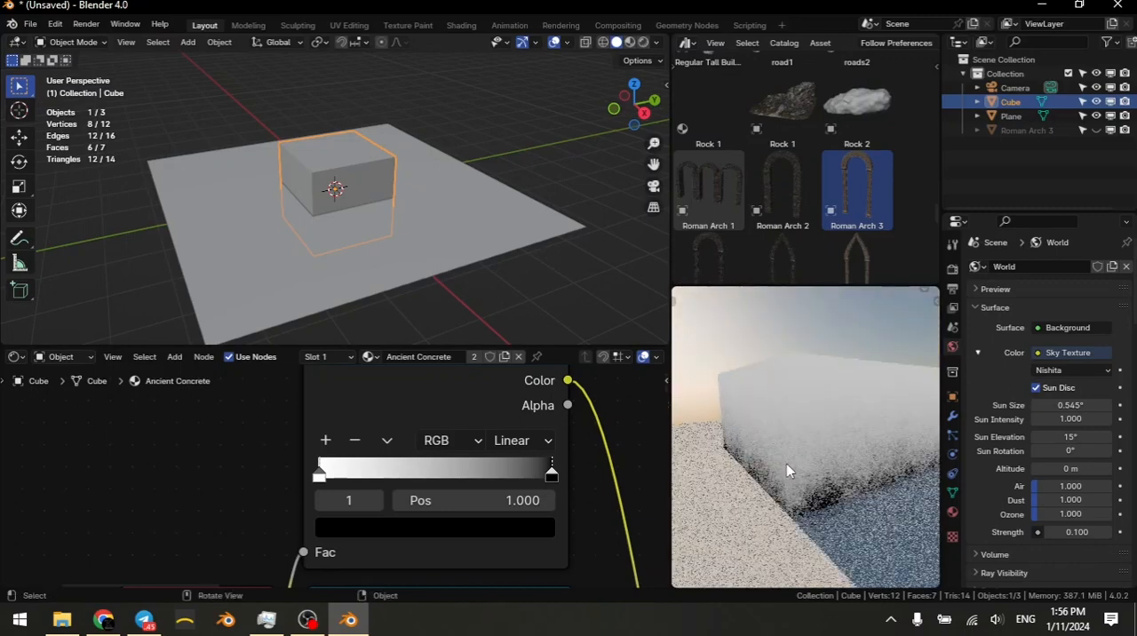
Step: Move the flipped Color Ramp's white stop to 0.478 and check the mask around the cube
scroll(538, 459, up, 2)
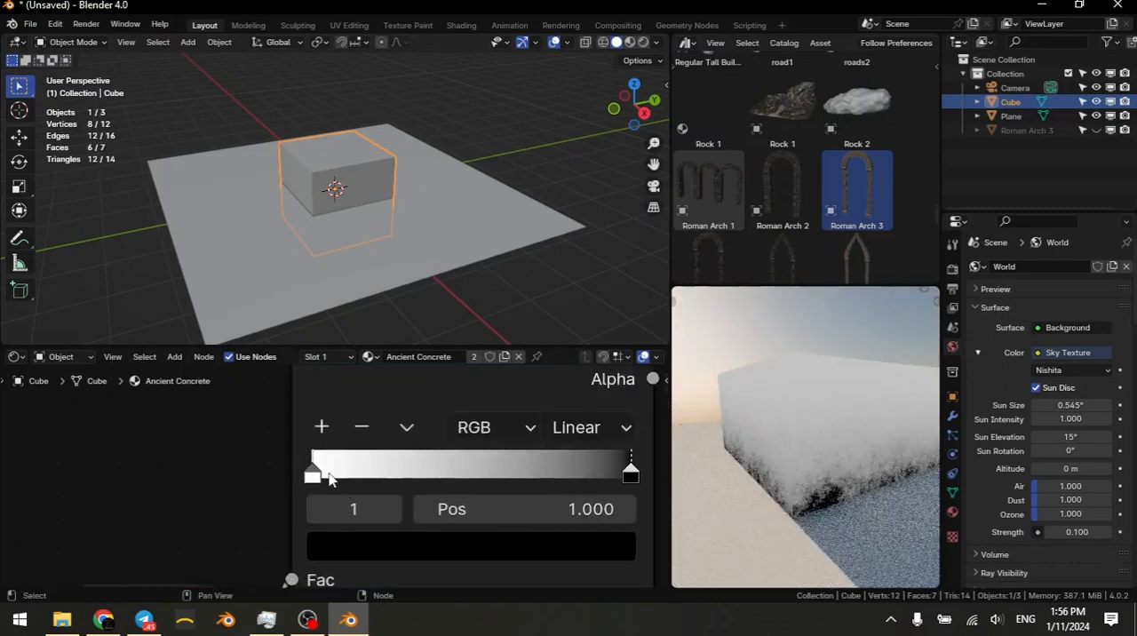
drag(329, 478, 482, 486)
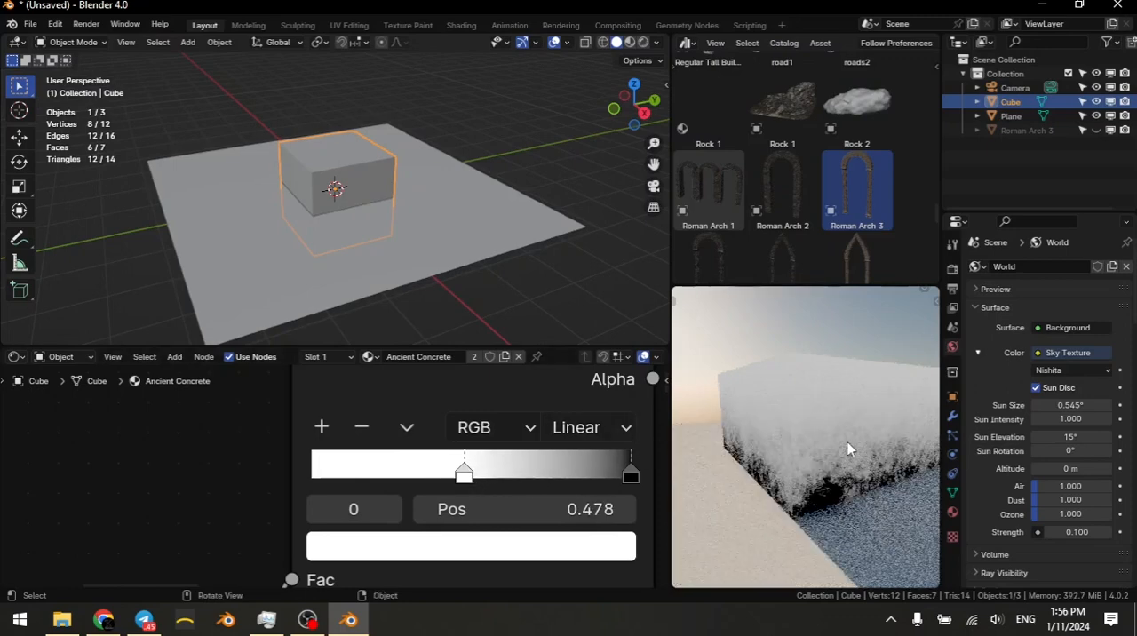
middle_drag(765, 465, 854, 485)
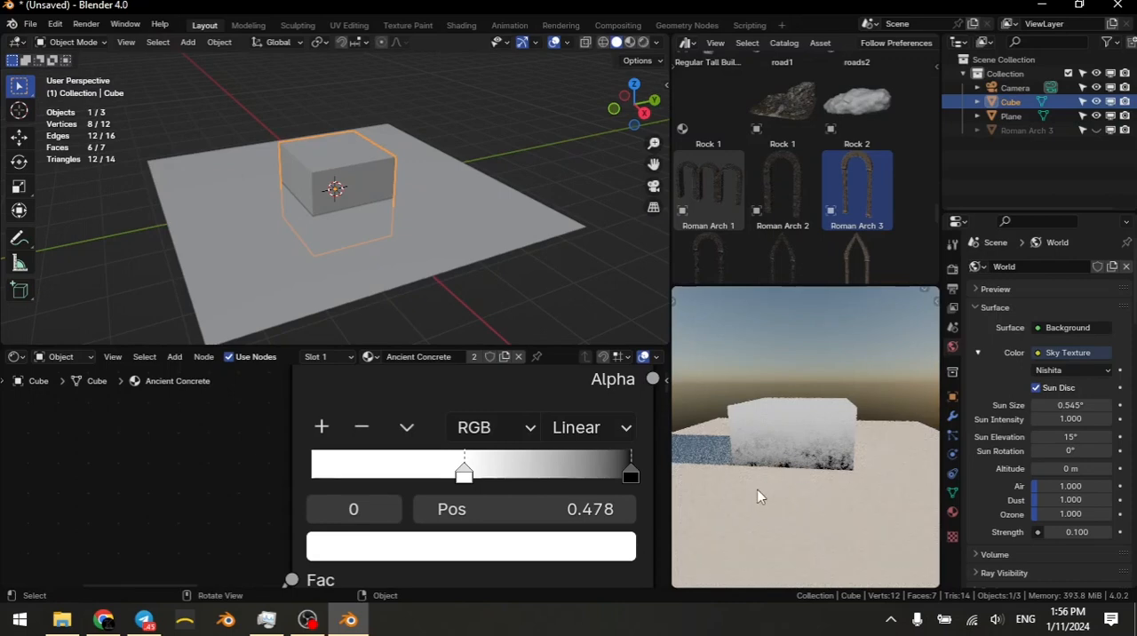
Step: Preview the Multiply node's result on the cube and examine its Base Color and dirt mask connections
scroll(578, 452, down, 5)
middle_drag(578, 515, 522, 482)
scroll(498, 471, down, 6)
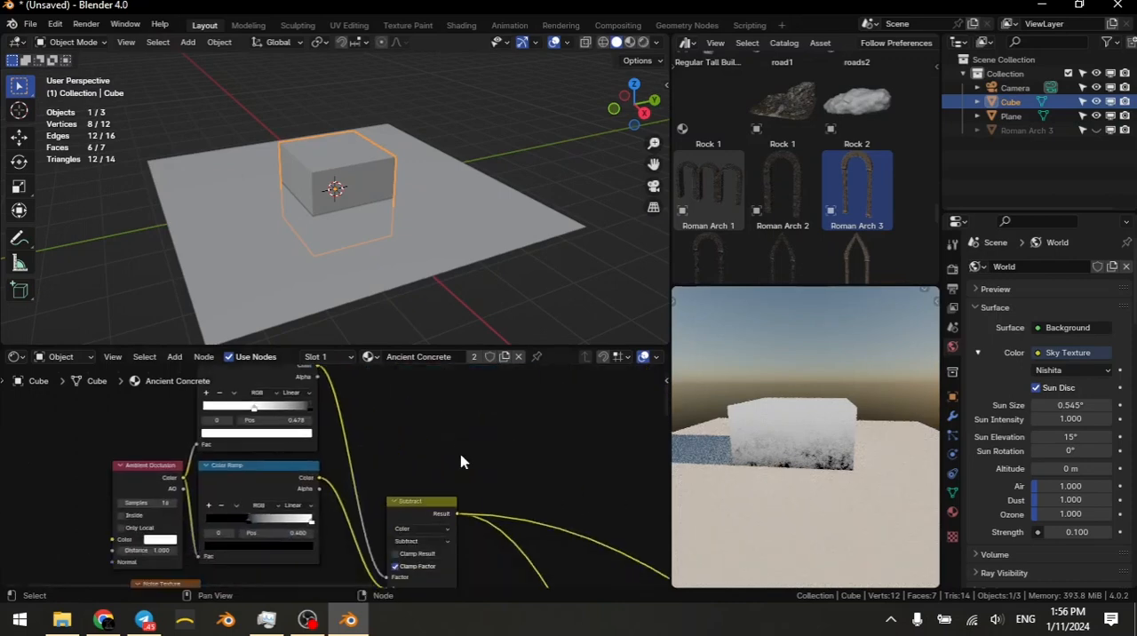
scroll(479, 505, up, 8)
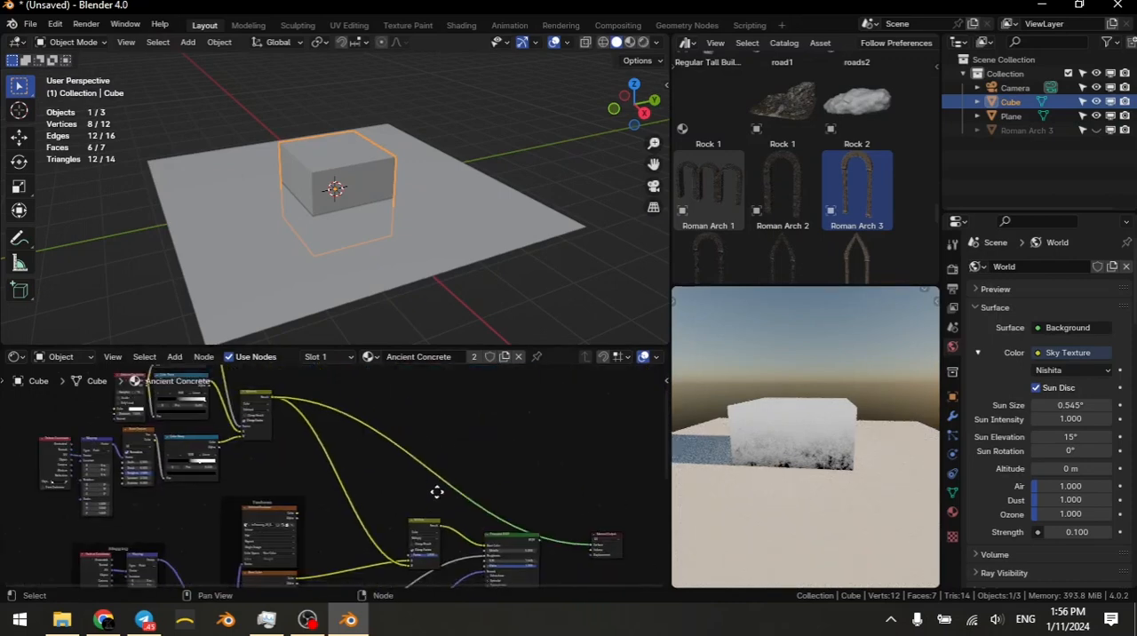
ctrl+shift+click(451, 511)
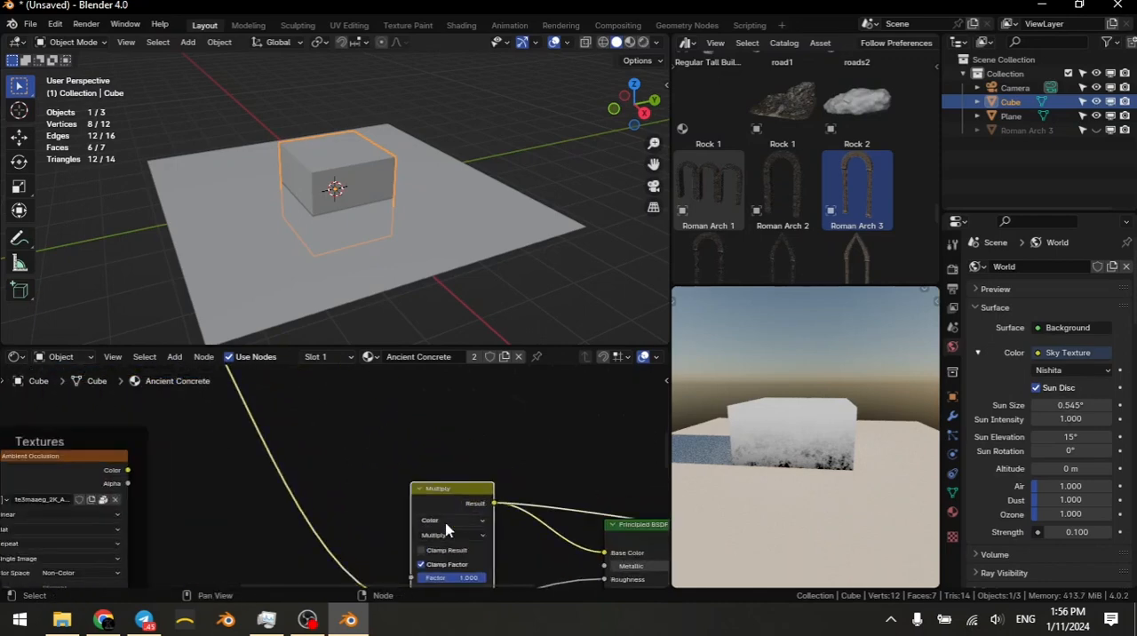
middle_drag(445, 526, 482, 461)
scroll(342, 495, down, 3)
middle_drag(279, 503, 397, 431)
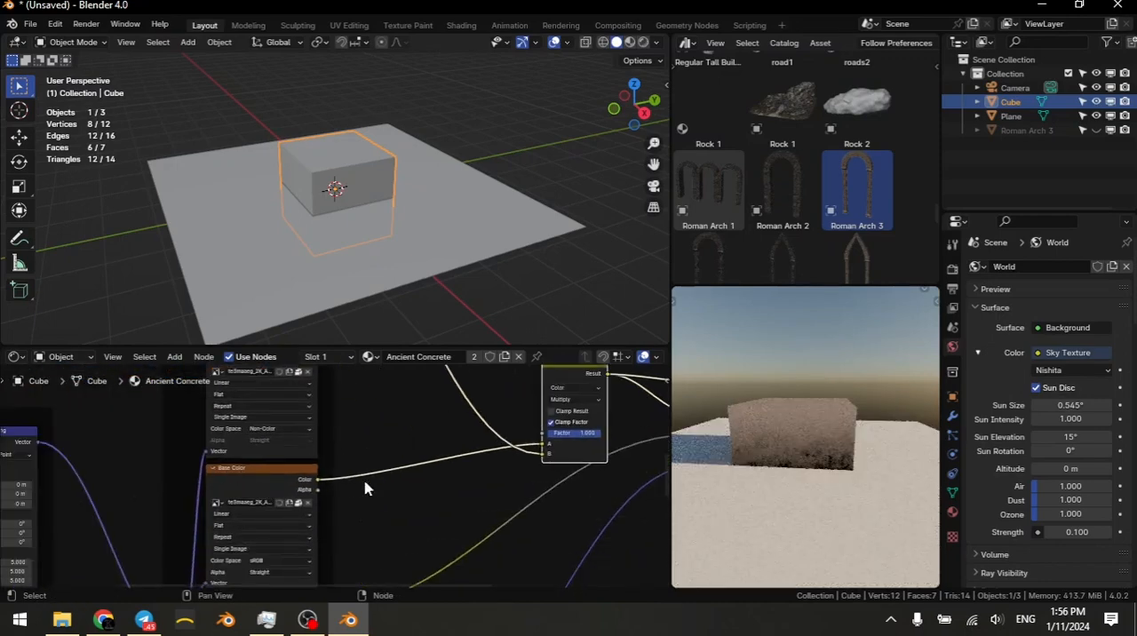
Step: Route the Principled BSDF back into the Material Output's Surface input and inspect the shaded cube
scroll(341, 474, down, 3)
middle_drag(344, 473, 171, 480)
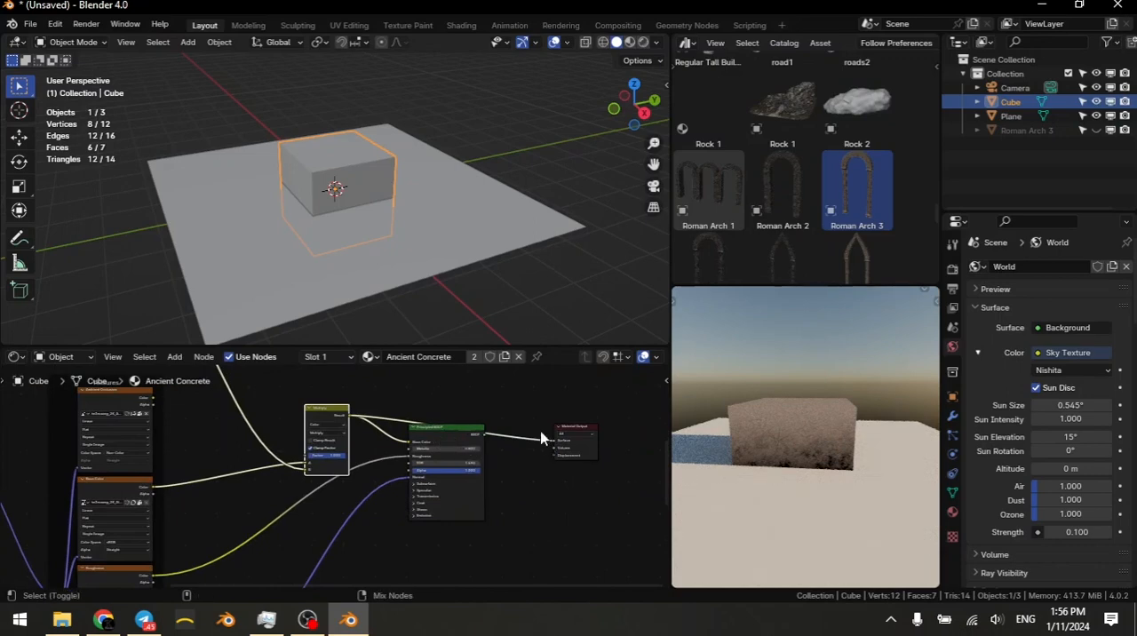
middle_drag(746, 444, 894, 477)
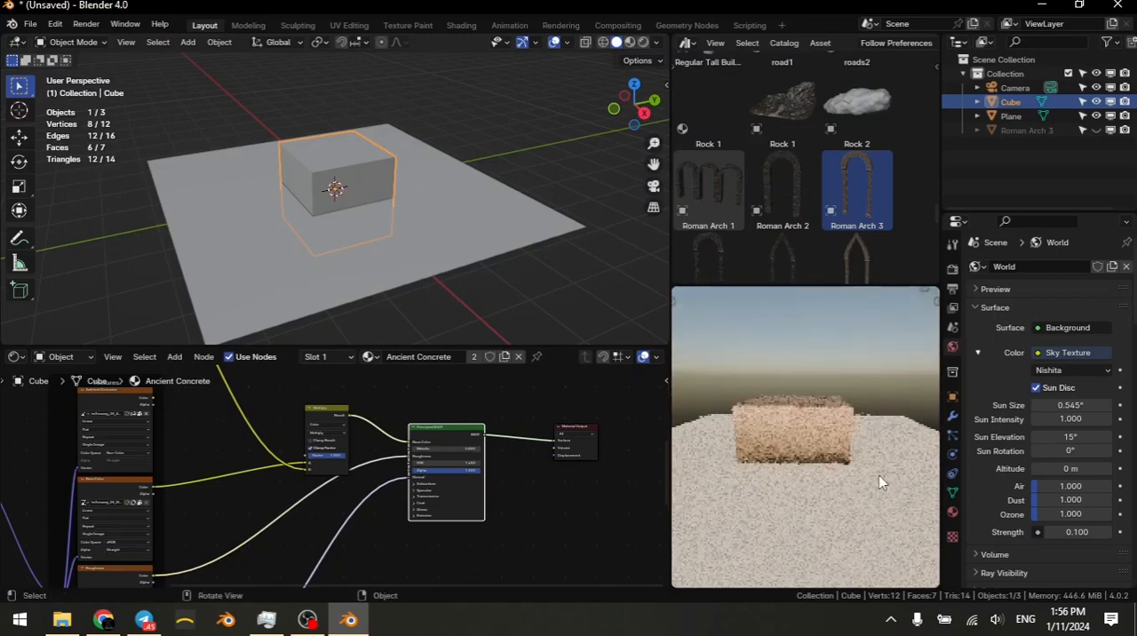
scroll(879, 482, up, 4)
Step: Connect the Displacement node's output to the Material Output's Displacement input
middle_drag(339, 564, 340, 509)
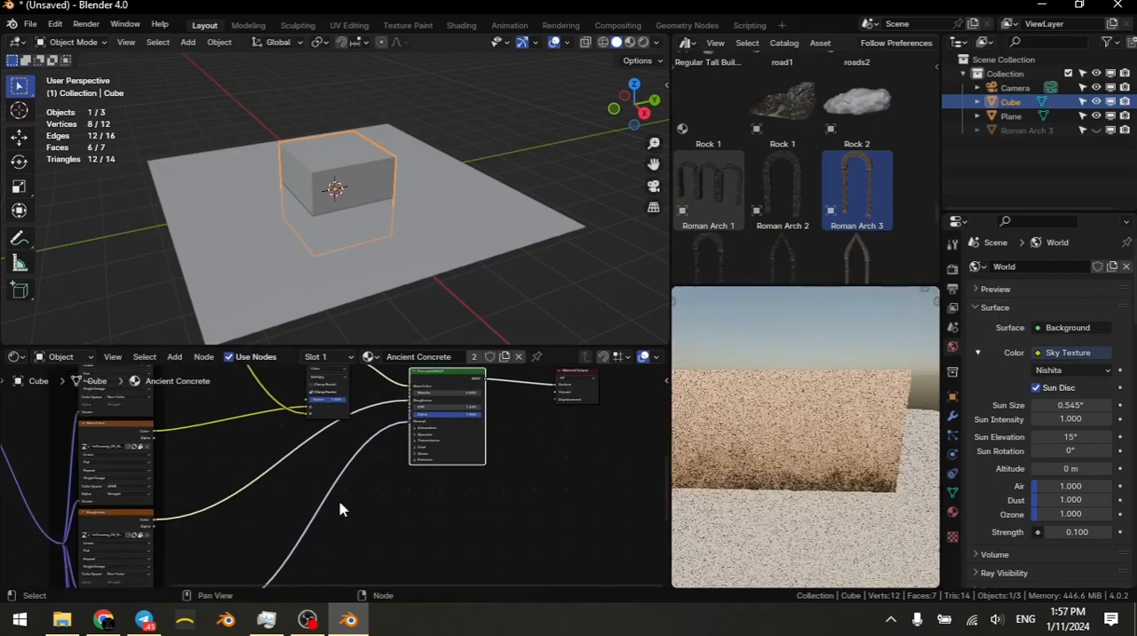
scroll(339, 509, down, 2)
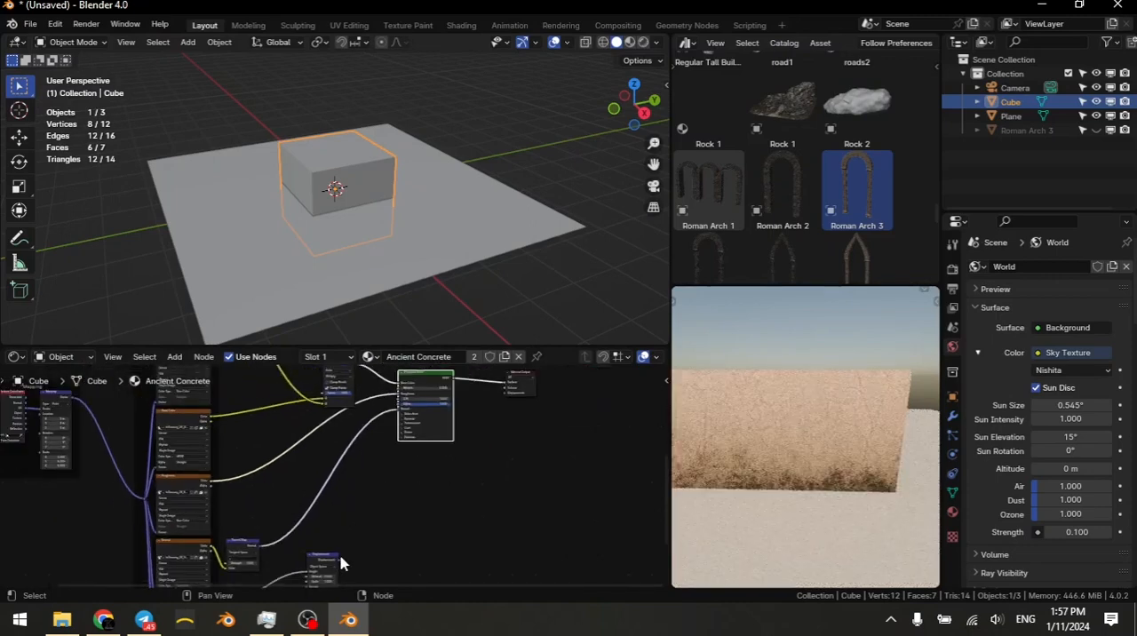
drag(337, 558, 431, 471)
drag(497, 413, 511, 401)
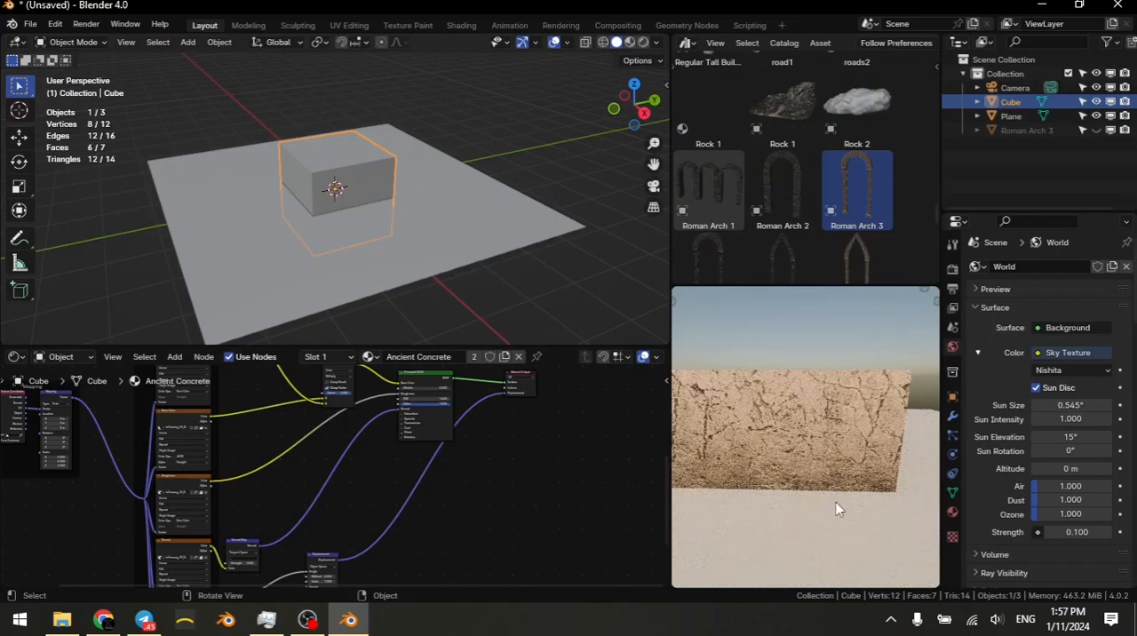
Step: Unhide Roman Arch 3, select it, and frame it in both the solid and rendered viewports
scroll(388, 463, down, 2)
middle_drag(388, 464, 440, 564)
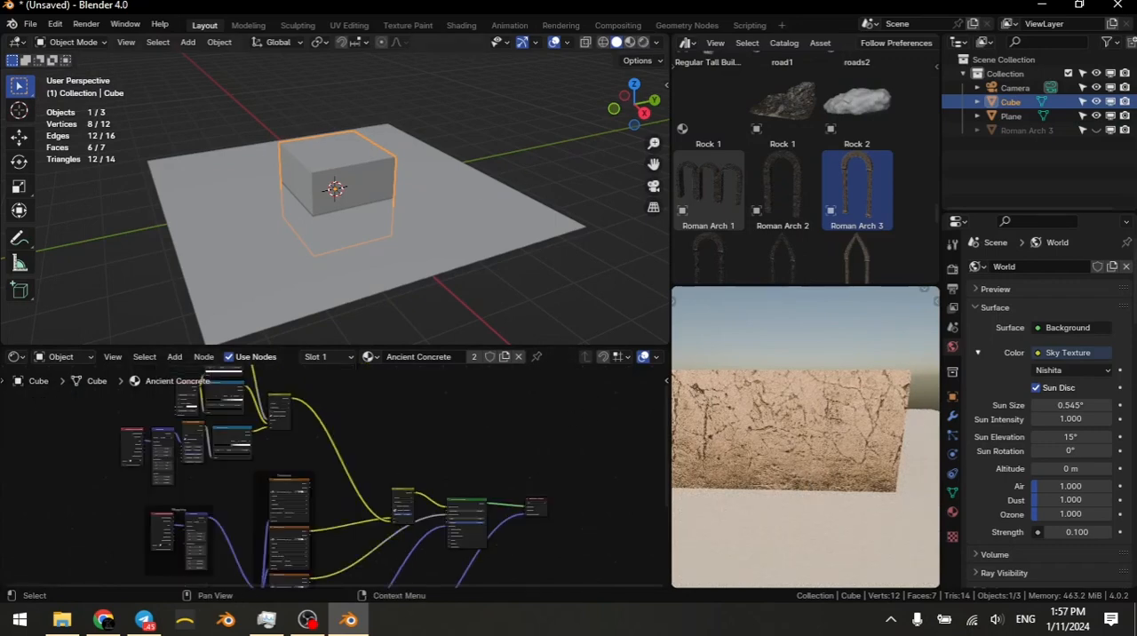
click(1097, 132)
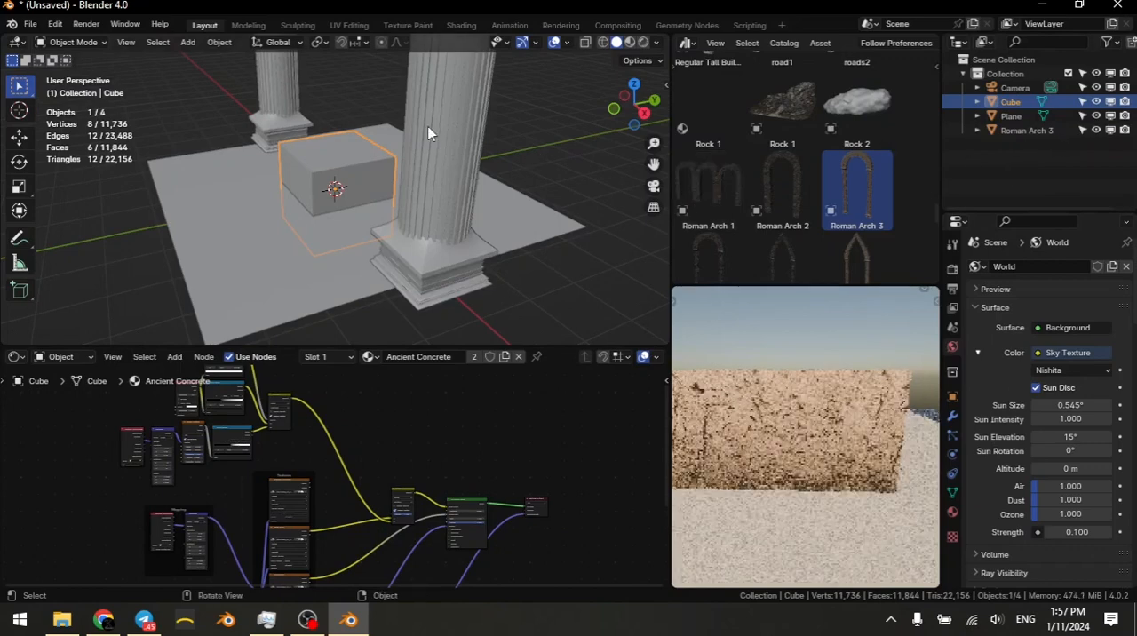
click(445, 134)
key(KP_Decimal)
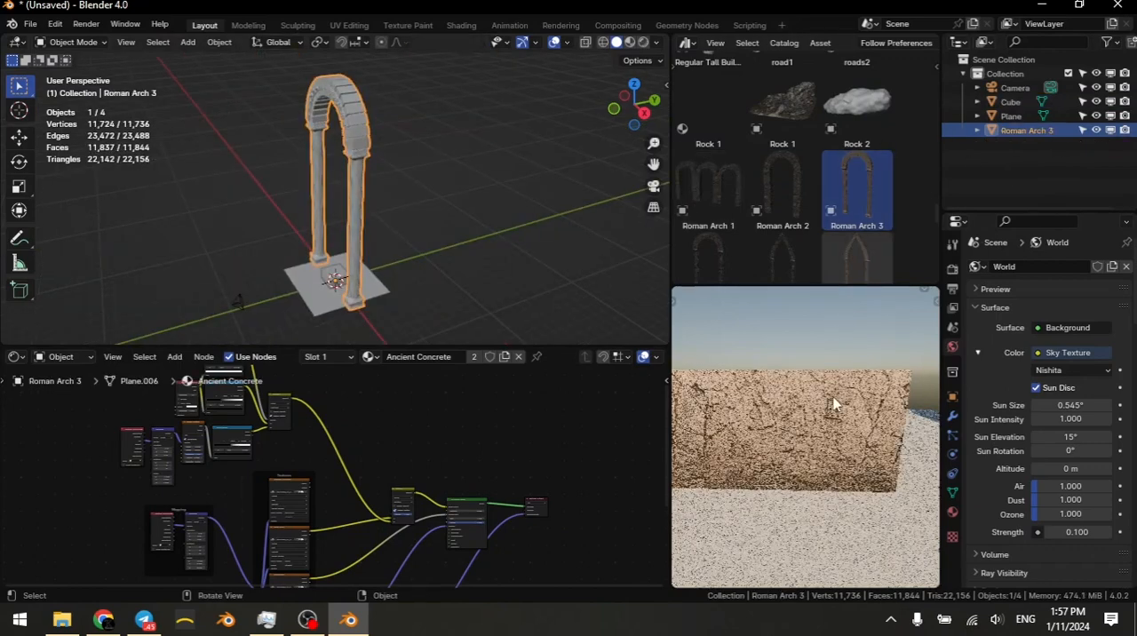
key(KP_Decimal)
Step: Examine the dirt on Roman Arch 3 up close in the rendered view, from the arch blocks to the fluted column
middle_drag(851, 379, 837, 470)
scroll(835, 381, up, 1)
scroll(850, 480, up, 4)
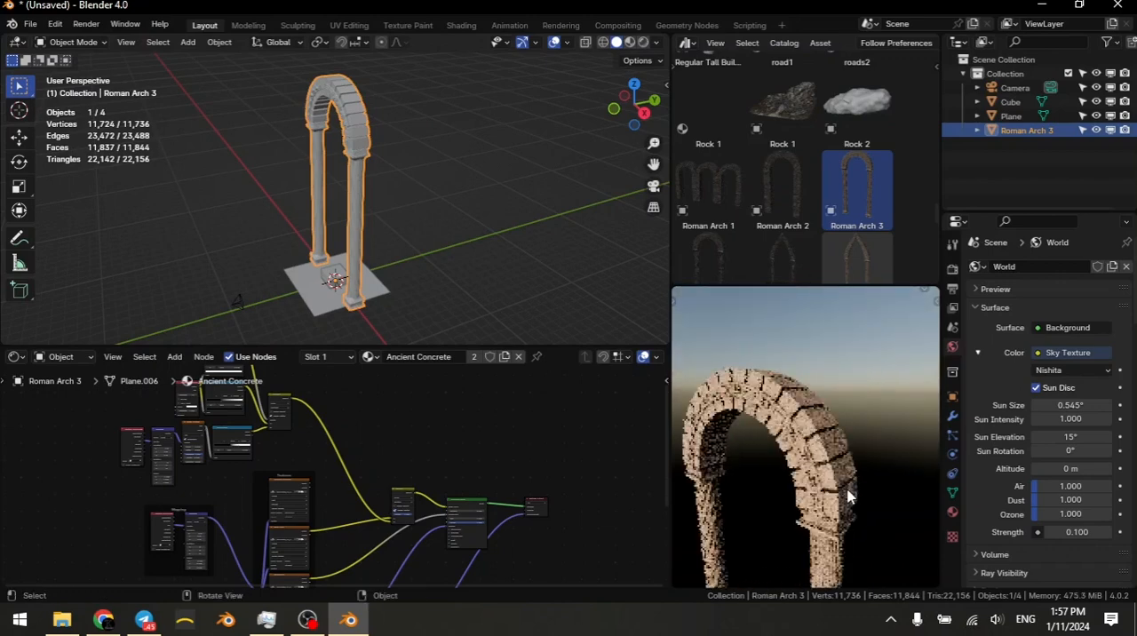
scroll(847, 493, up, 5)
scroll(845, 485, up, 1)
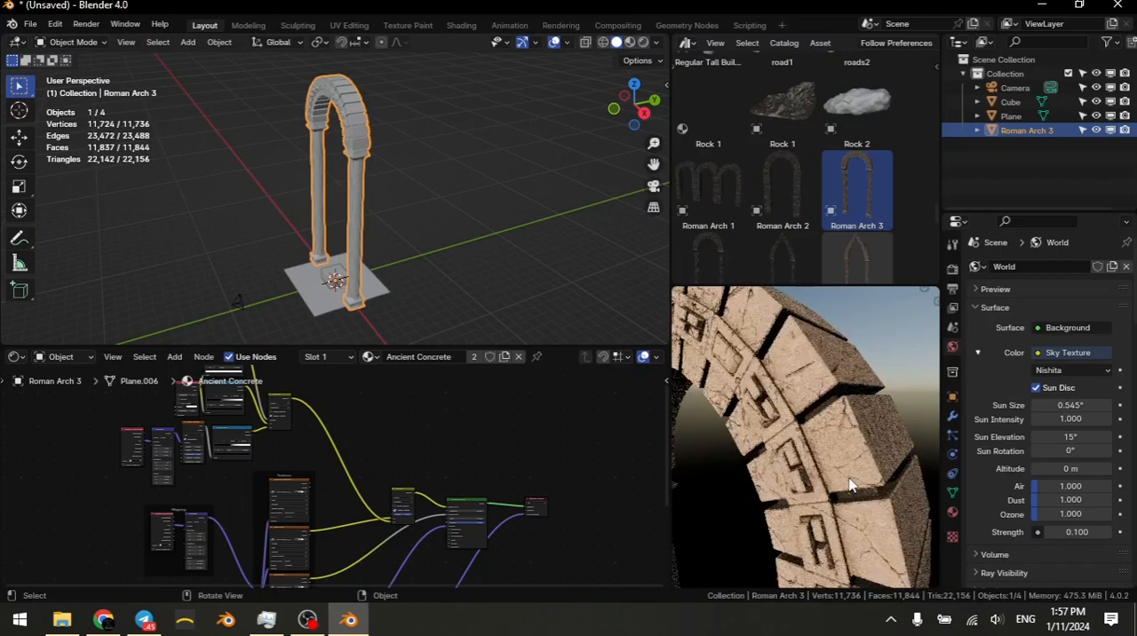
middle_drag(851, 500, 871, 425)
scroll(871, 451, up, 3)
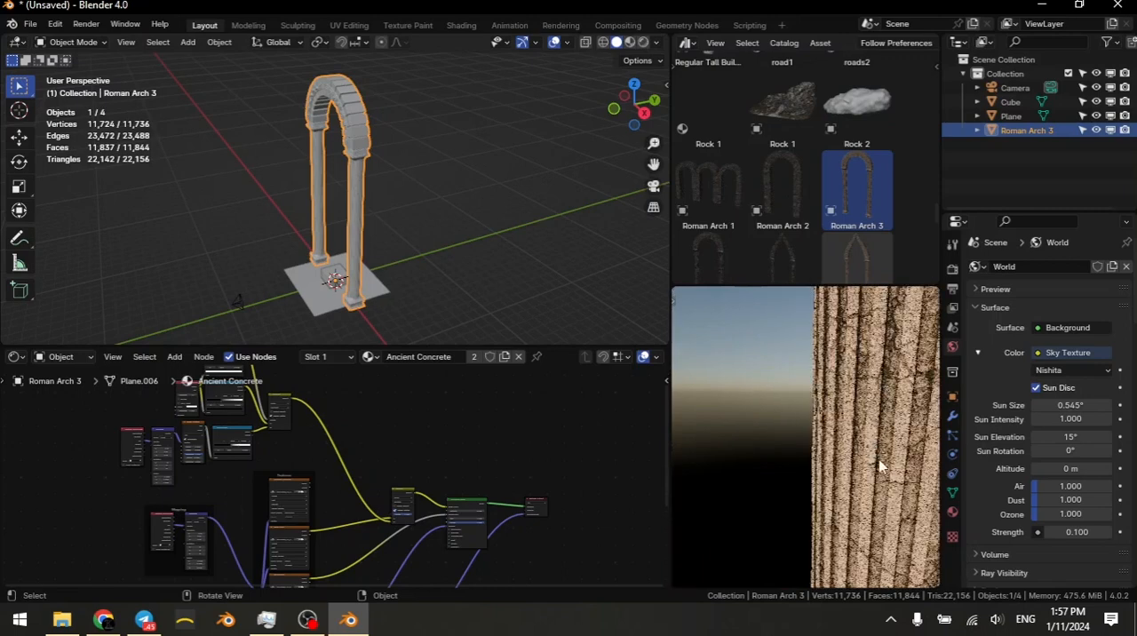
Step: Set the Multiply node's Factor to 0 and inspect the column and arch blocks without the dirt layer
scroll(432, 546, up, 6)
middle_drag(459, 508, 371, 423)
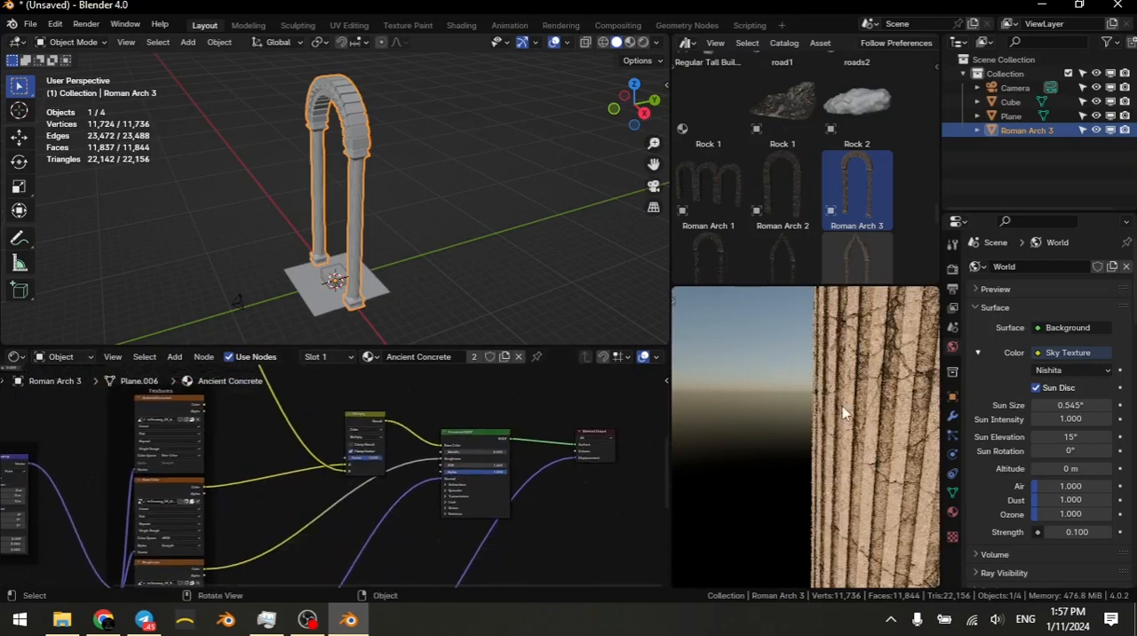
scroll(364, 480, up, 10)
drag(370, 404, 338, 339)
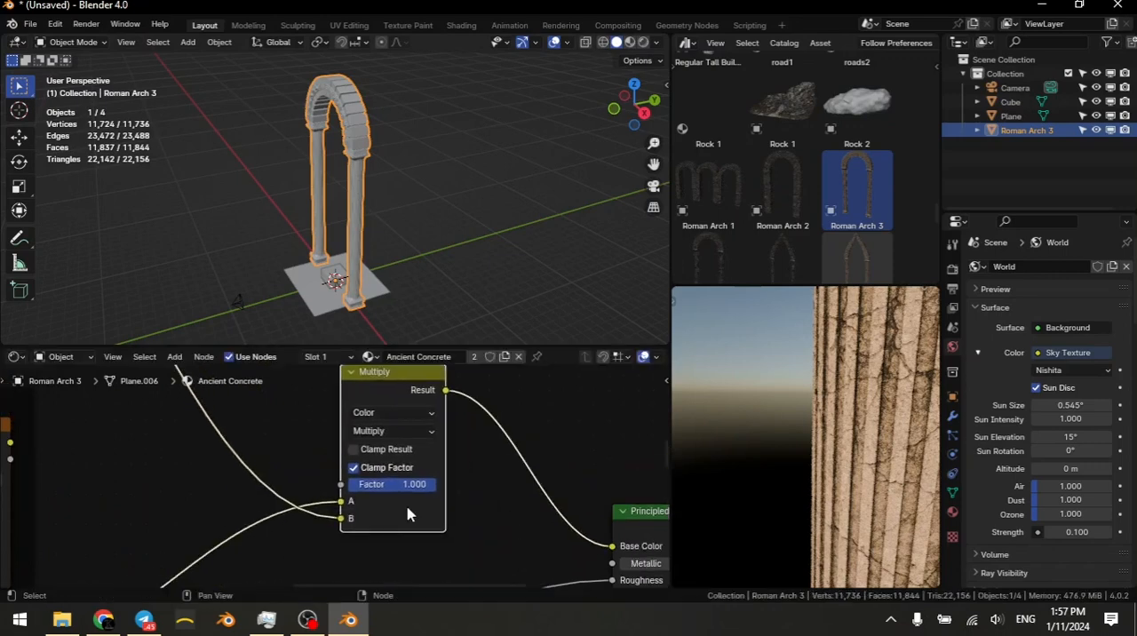
drag(422, 485, 349, 485)
scroll(888, 391, down, 5)
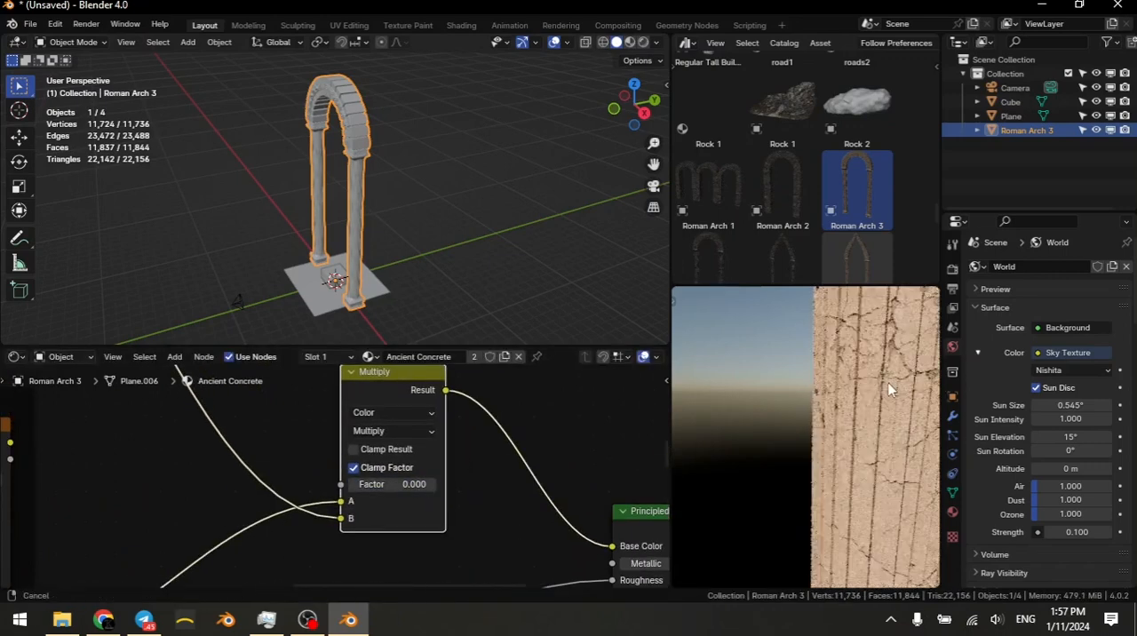
shift+middle_drag(886, 385, 889, 468)
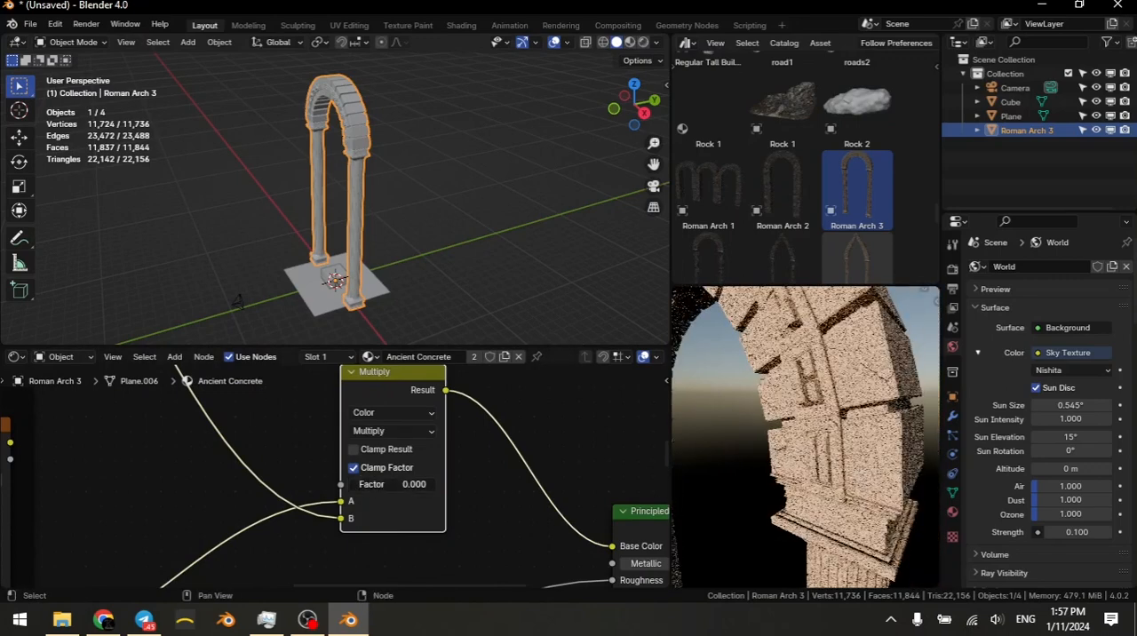
Step: Set the Multiply node's Factor to 0.446 and inspect the rendered arch from several angles
drag(362, 483, 409, 483)
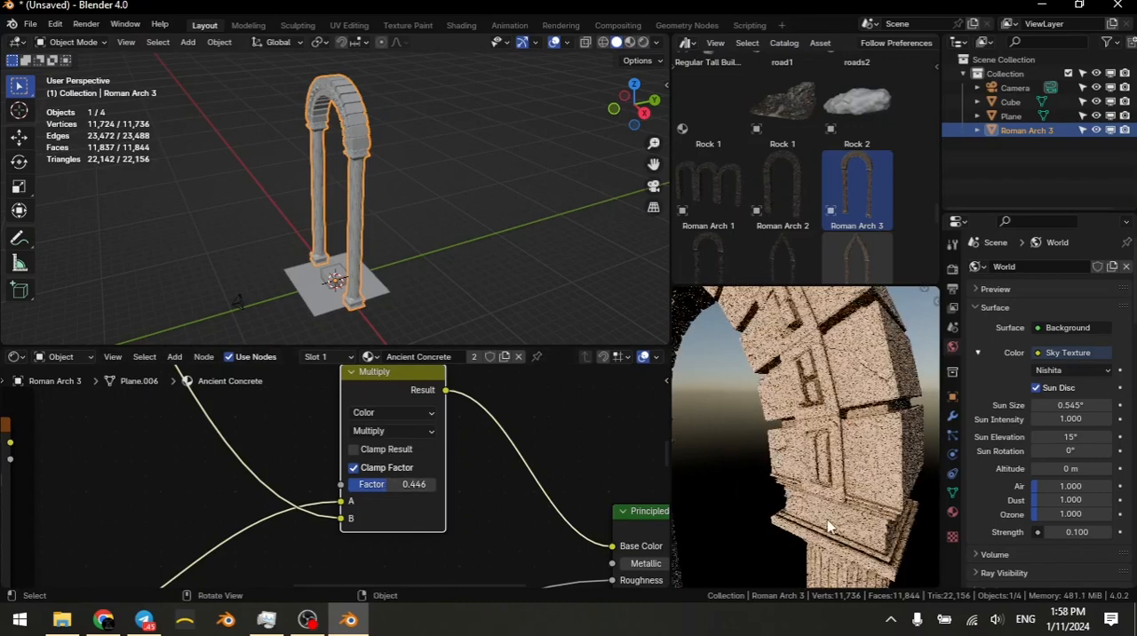
scroll(776, 456, down, 5)
middle_drag(835, 449, 844, 498)
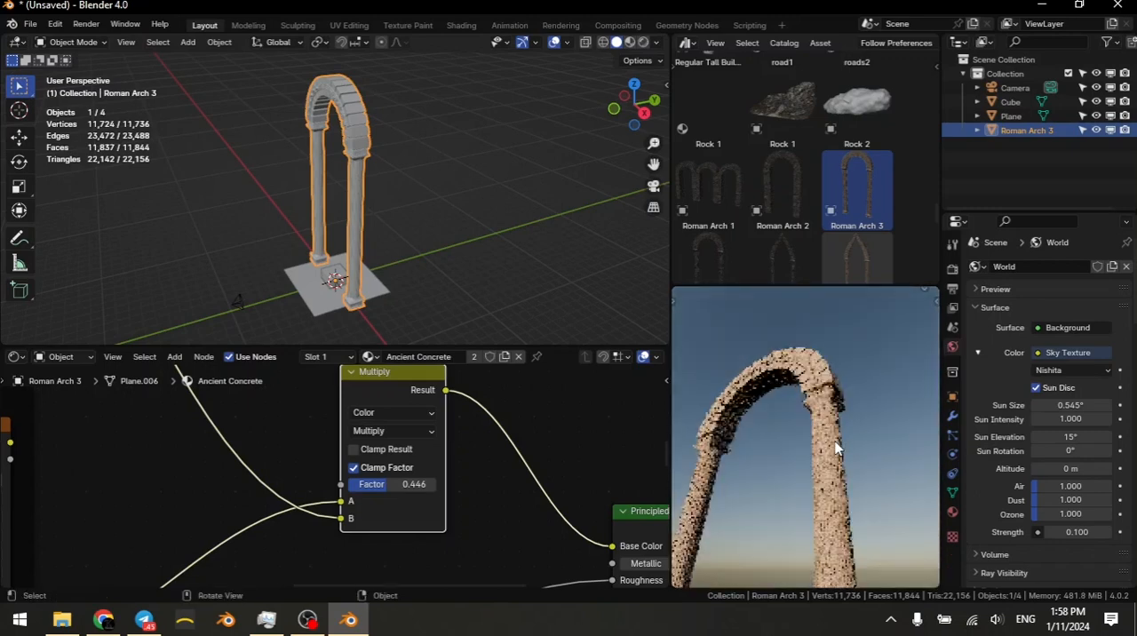
scroll(844, 499, up, 4)
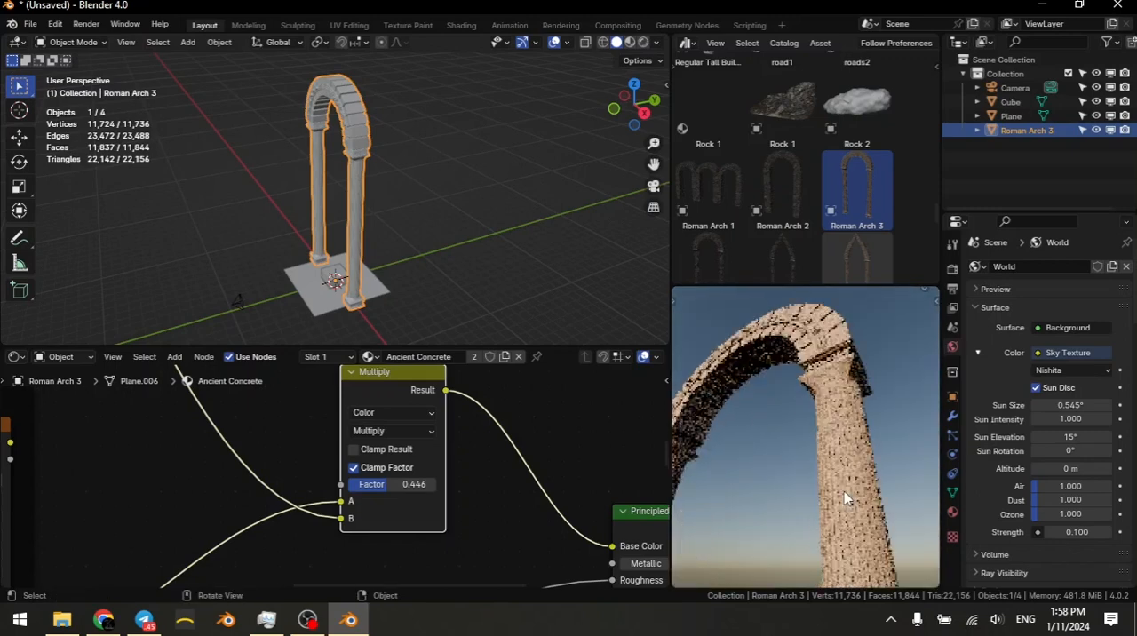
scroll(853, 472, up, 3)
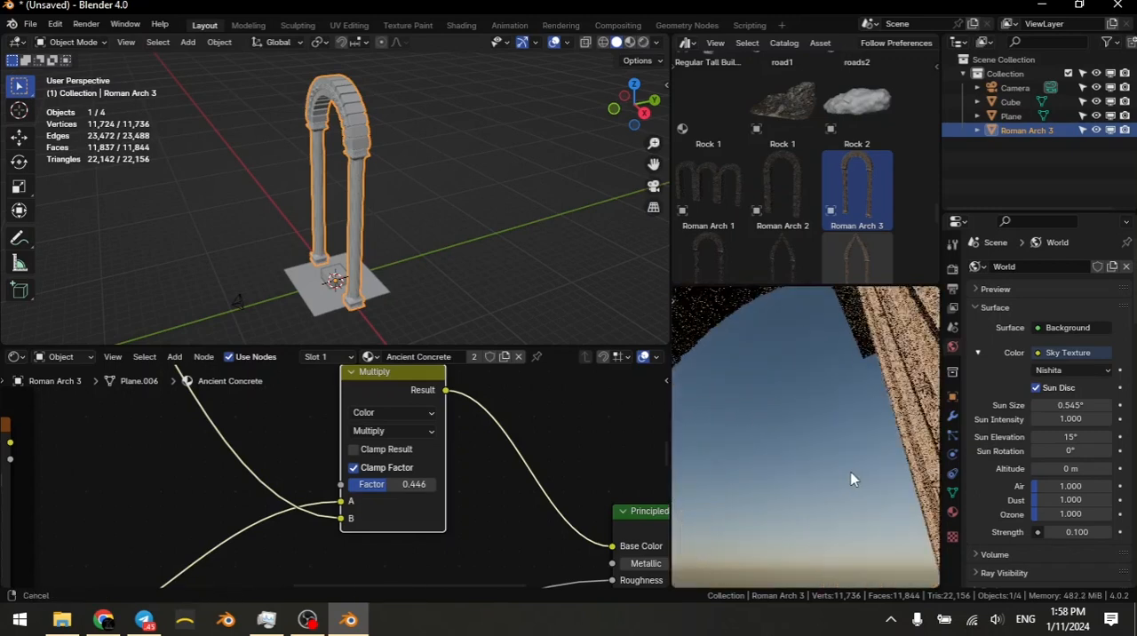
shift+middle_drag(842, 473, 826, 488)
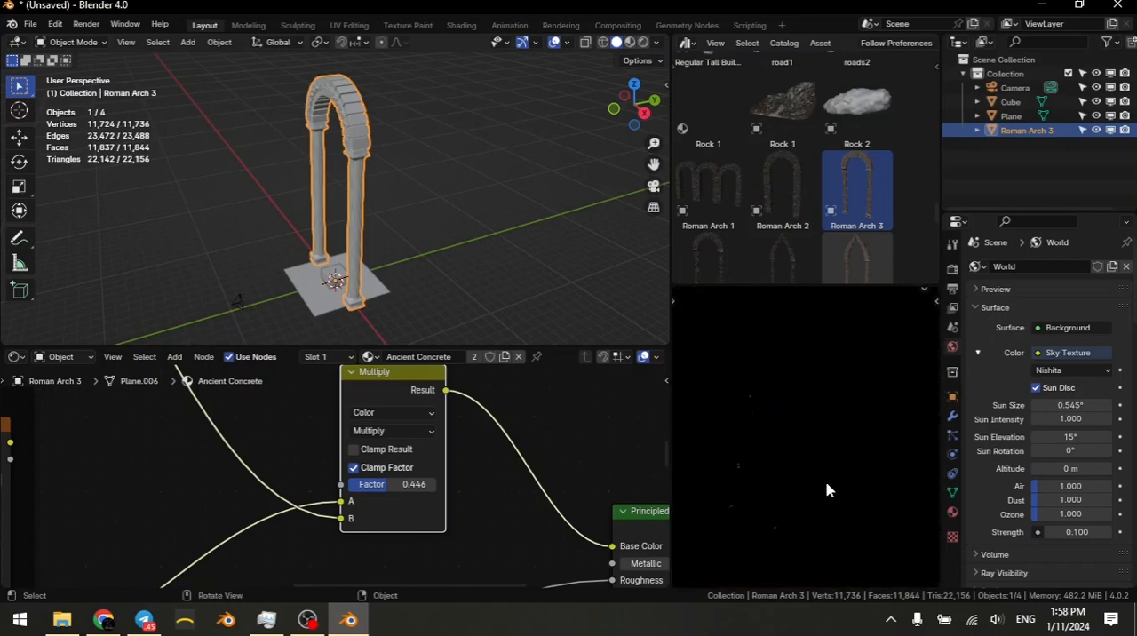